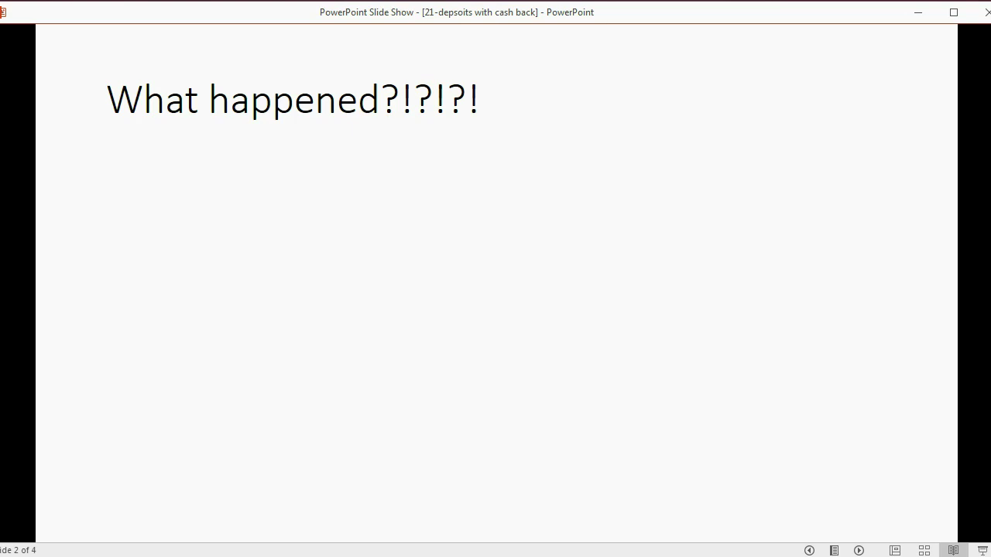
Step: Reveal the three 'What happened?!?!?!' bullets: cash received, not deposited immediately, partly spent
{"action": "key", "text": "Right"}
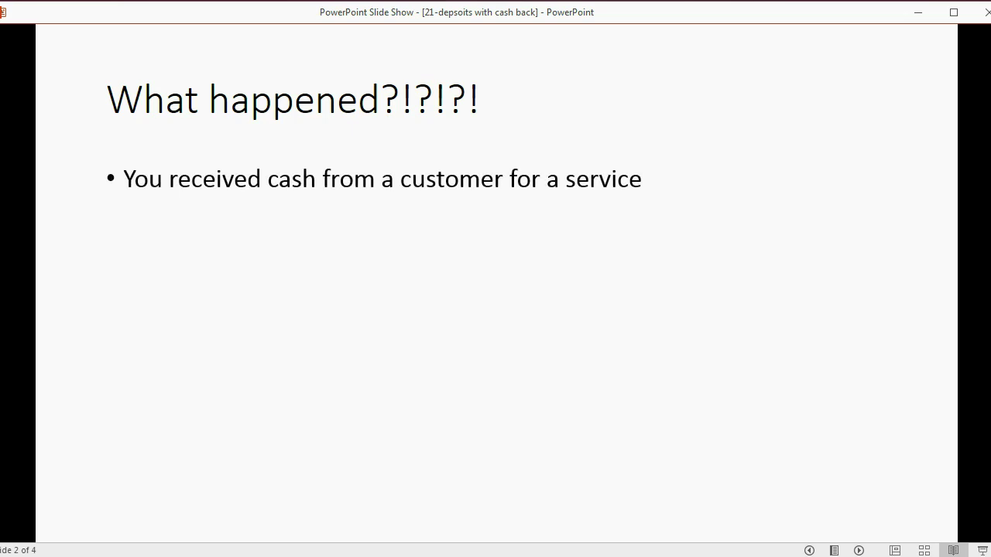
{"action": "key", "text": "Right"}
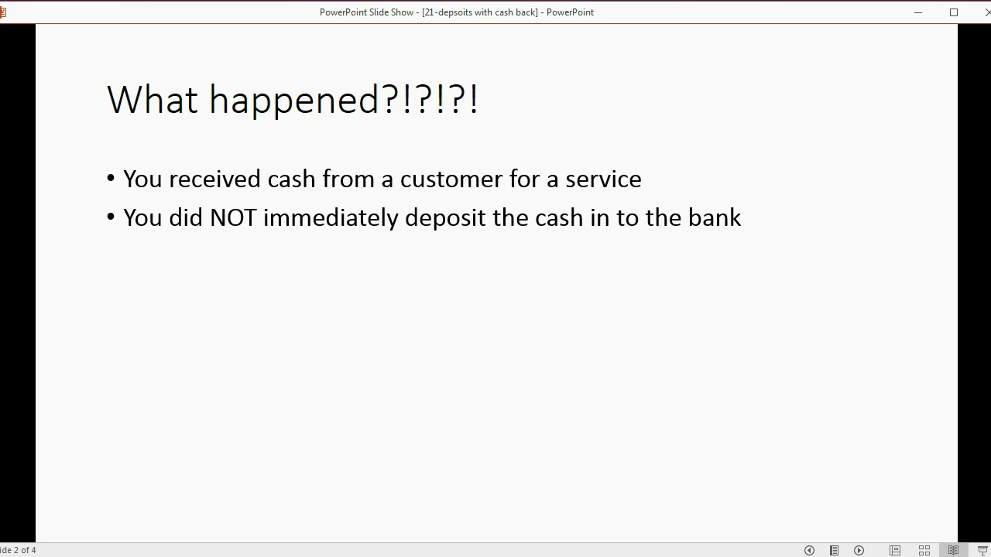
{"action": "key", "text": "Right"}
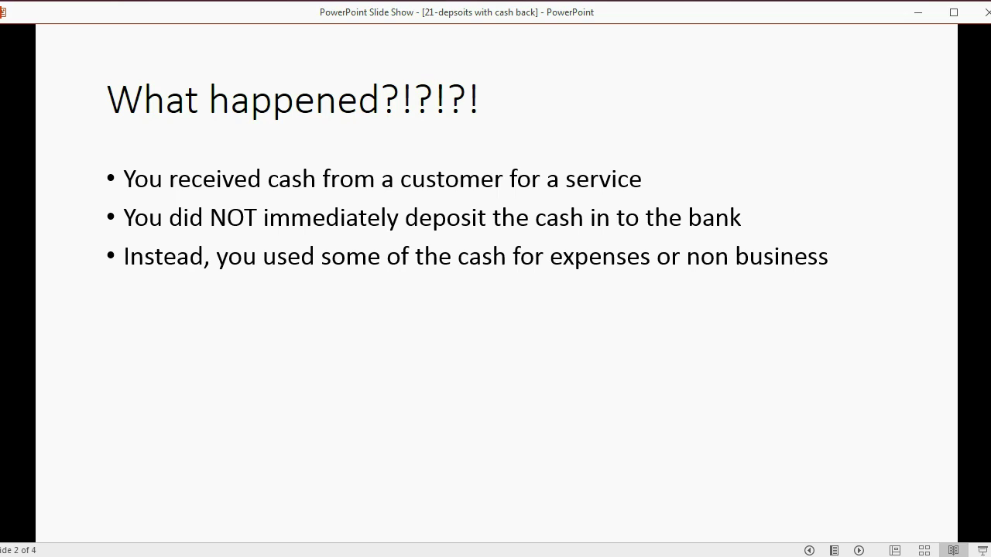
Step: Present the example's $900 cash, $100 supplies, $200 U.P.S, $600 deposit and reference bullets, then switch to QuickBooks
{"action": "key", "text": "Right"}
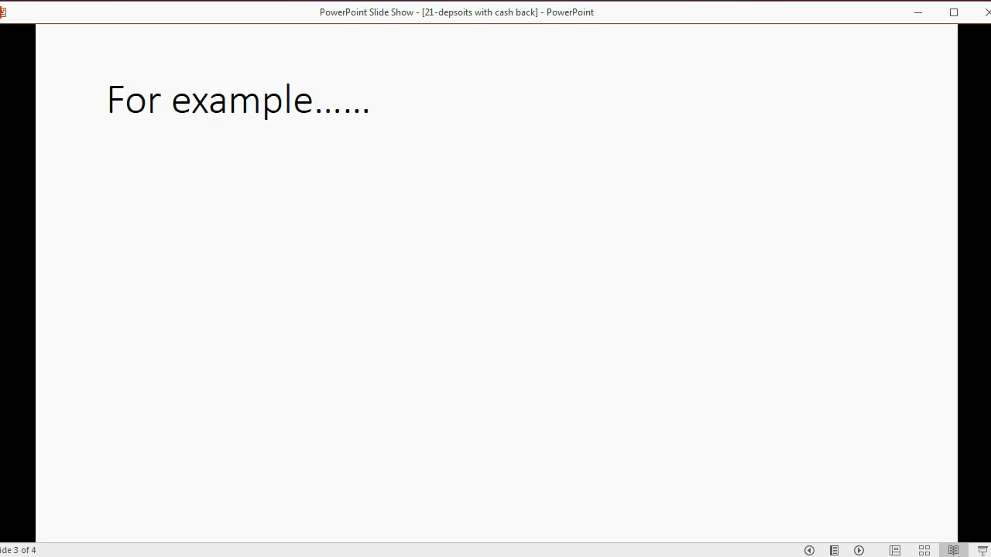
{"action": "key", "text": "Right"}
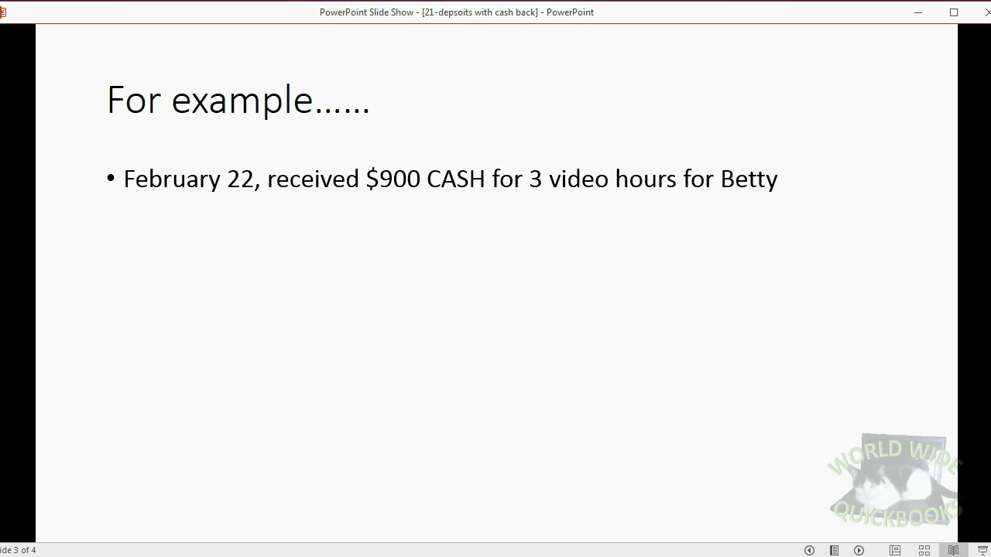
{"action": "key", "text": "Right"}
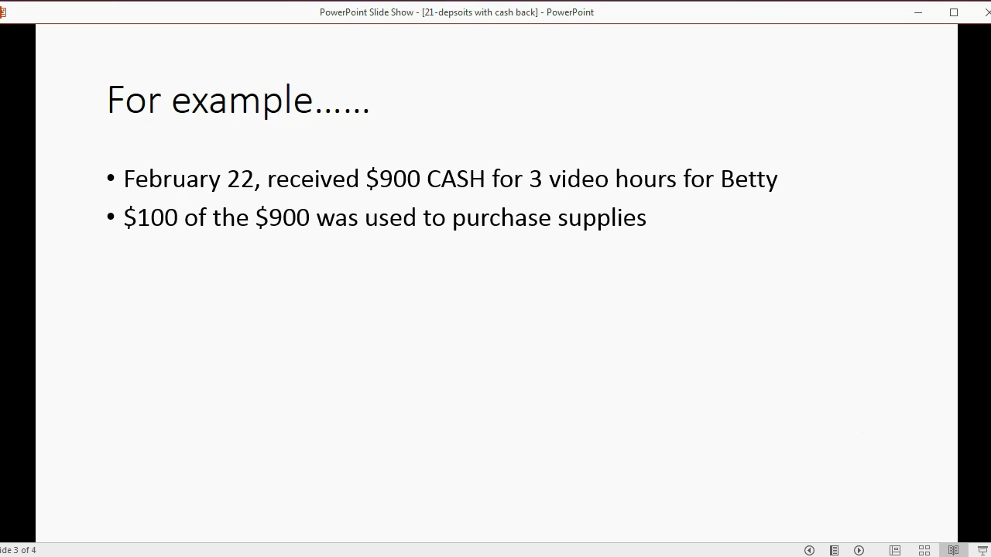
{"action": "key", "text": "Right"}
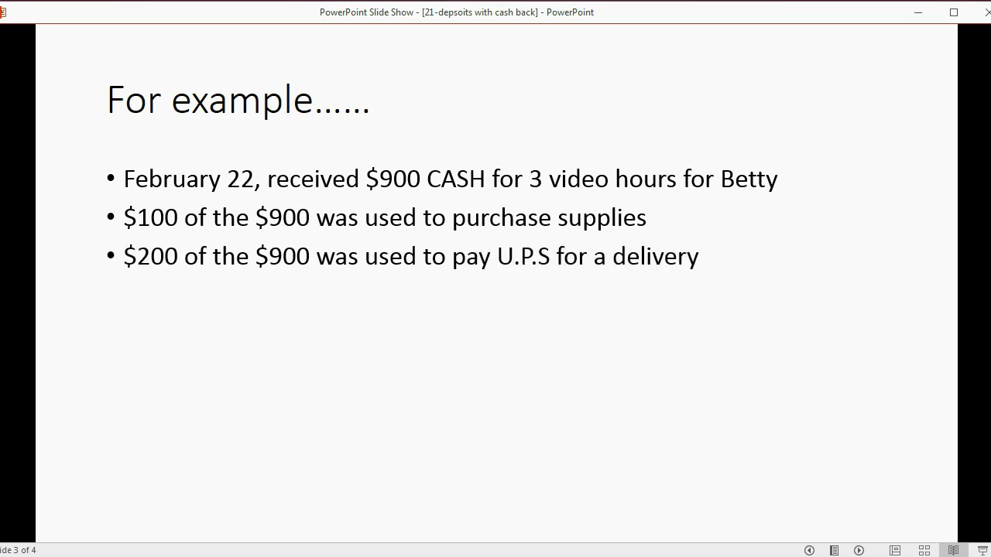
{"action": "key", "text": "Right"}
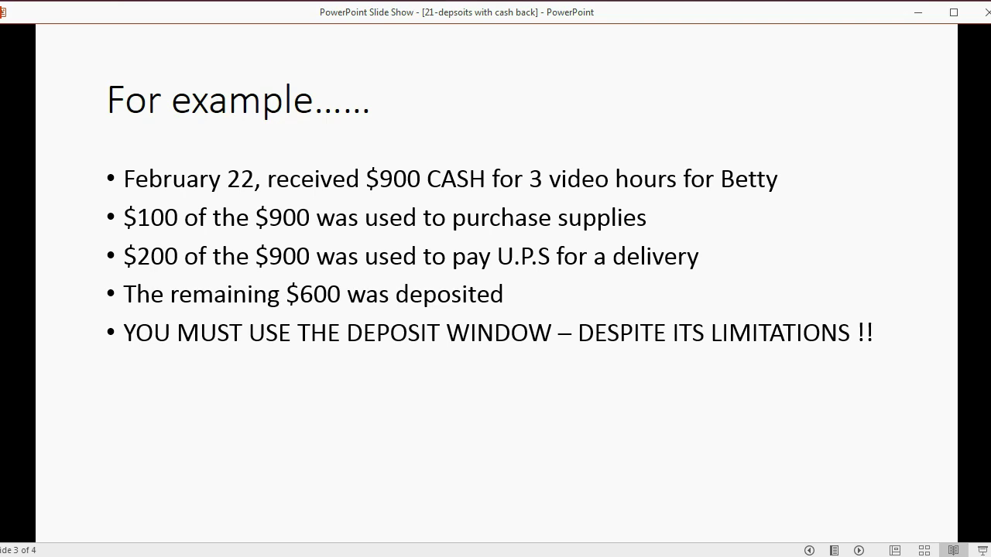
{"action": "key", "text": "Right"}
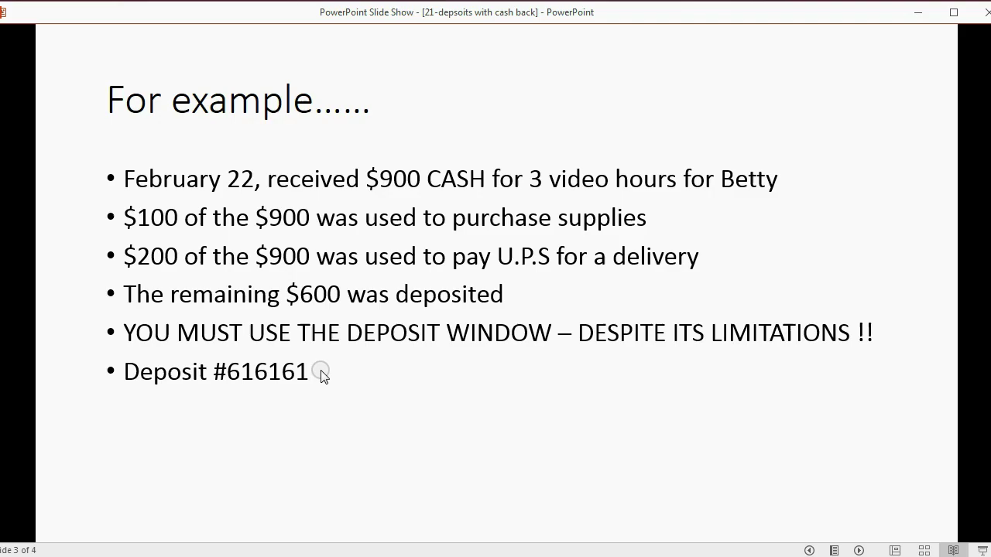
{"action": "key", "text": "alt+Tab"}
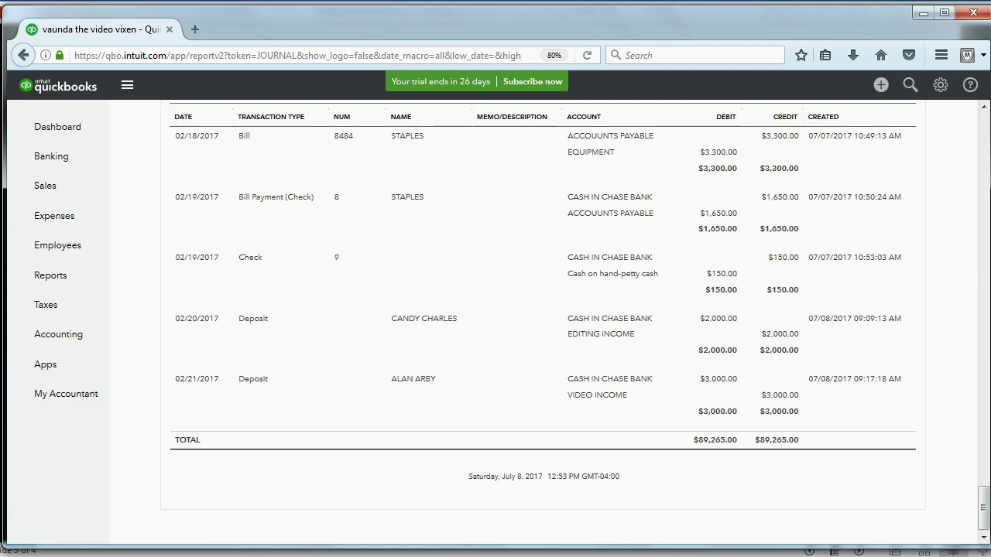
Step: Create a new Bank Deposit into CASH IN CHASE BANK dated 02/22/2017
{"action": "left_click", "coordinate": [881, 86]}
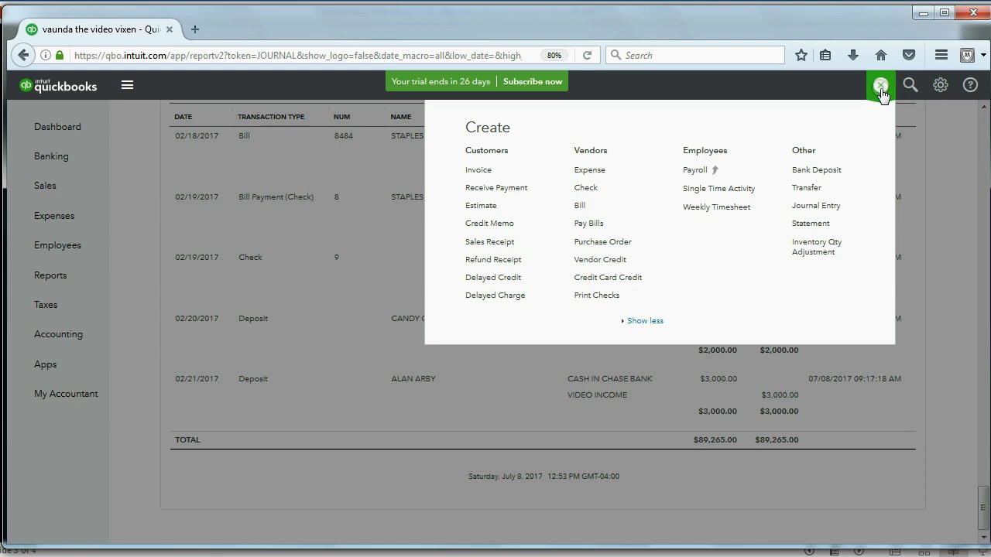
{"action": "left_click", "coordinate": [828, 174]}
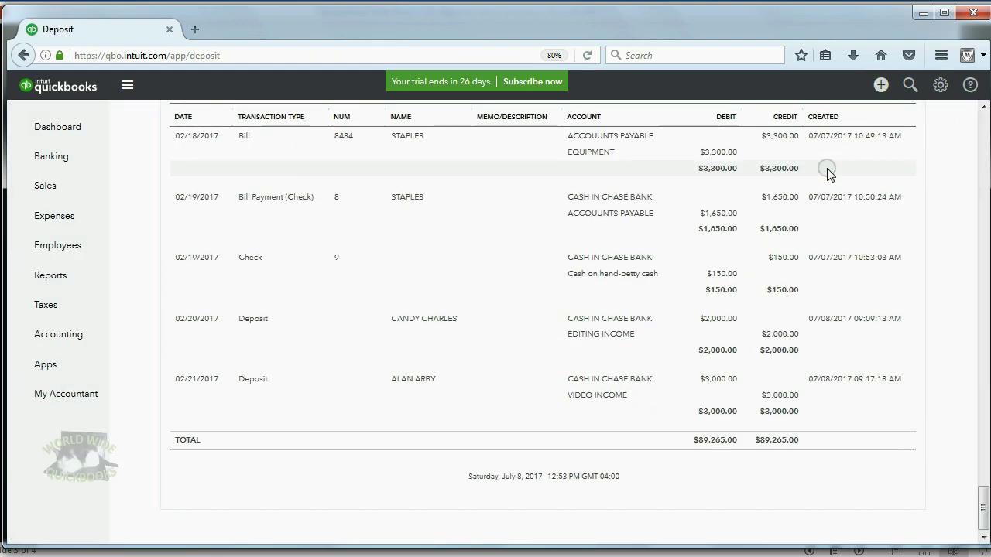
{"action": "left_click", "coordinate": [382, 125]}
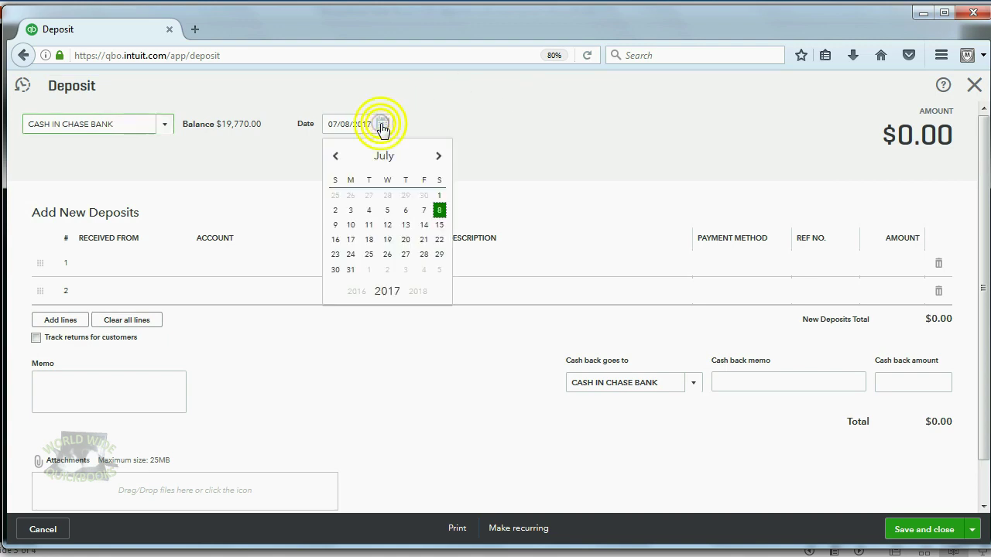
{"action": "left_click", "coordinate": [335, 156]}
{"action": "left_click", "coordinate": [335, 156]}
{"action": "left_click", "coordinate": [335, 156]}
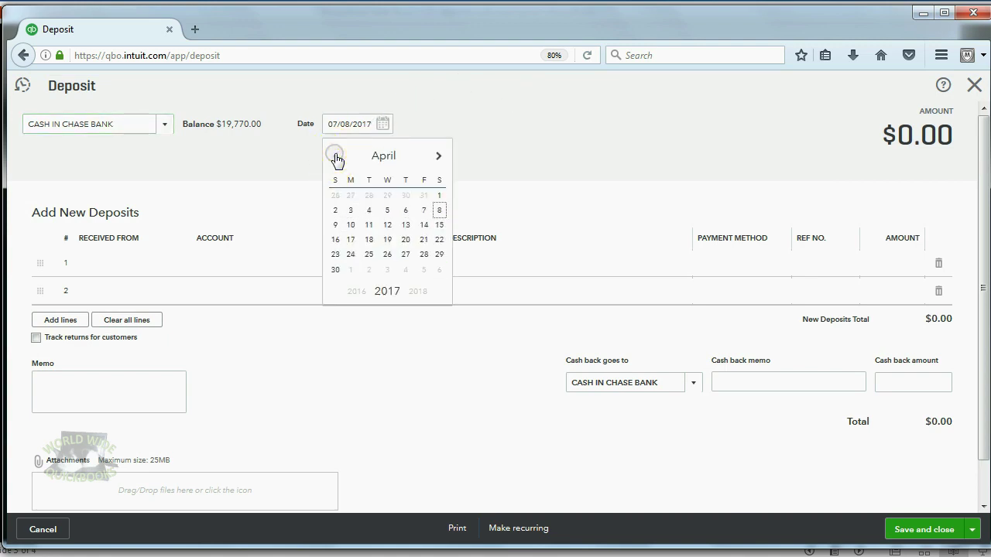
{"action": "left_click", "coordinate": [335, 156]}
{"action": "left_click", "coordinate": [335, 156]}
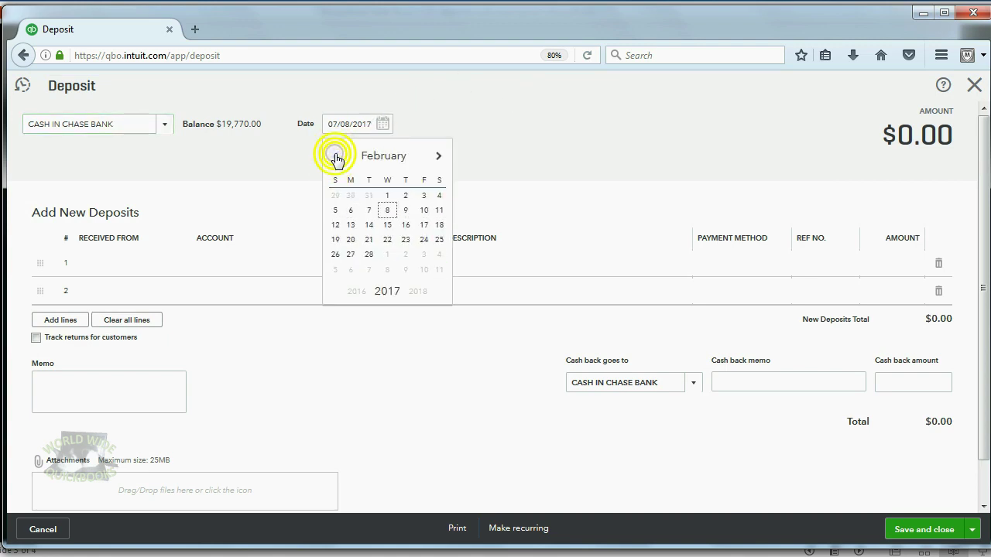
{"action": "left_click", "coordinate": [386, 242]}
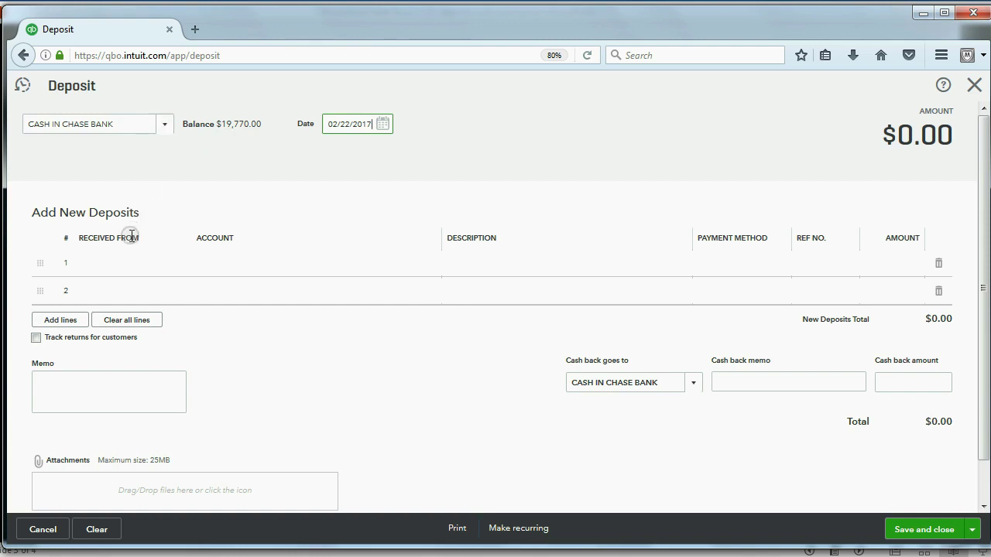
Step: Choose the paying customer as line 1's Received From and dismiss the payment warning
{"action": "left_click", "coordinate": [120, 267]}
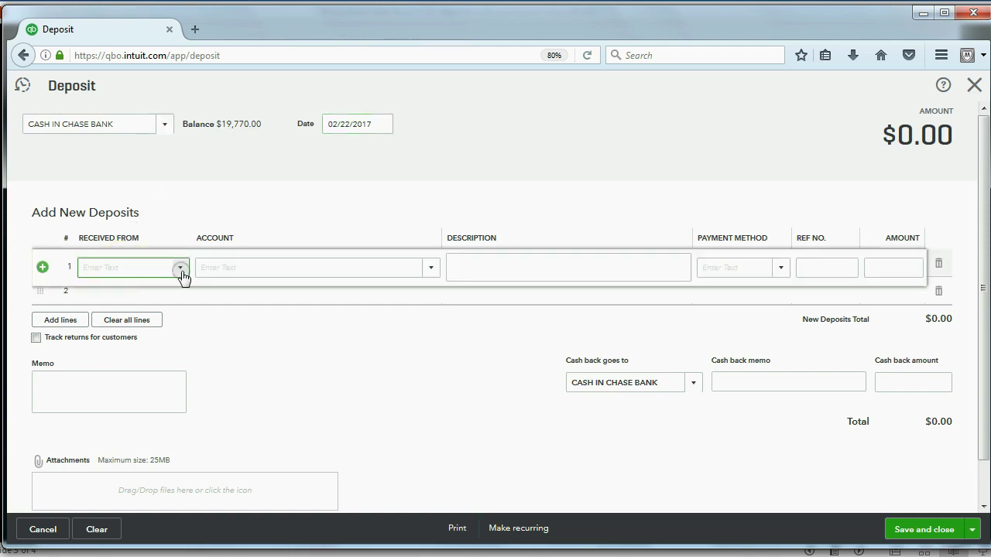
{"action": "left_click", "coordinate": [180, 270]}
{"action": "left_click", "coordinate": [142, 338]}
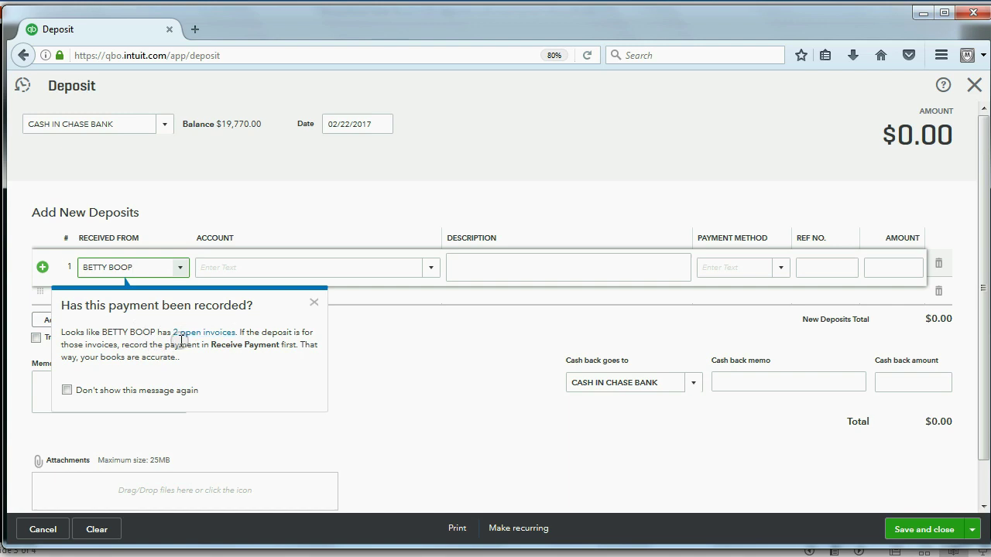
{"action": "left_click", "coordinate": [313, 302]}
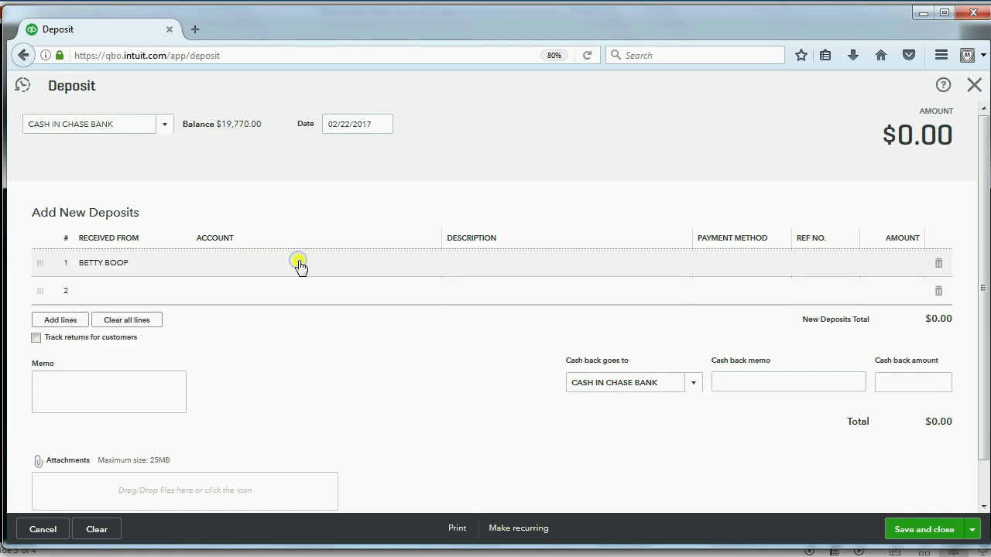
Step: Set line 1's account to VIDEO INCOME with an amount of 900
{"action": "left_click", "coordinate": [371, 266]}
{"action": "left_click", "coordinate": [427, 268]}
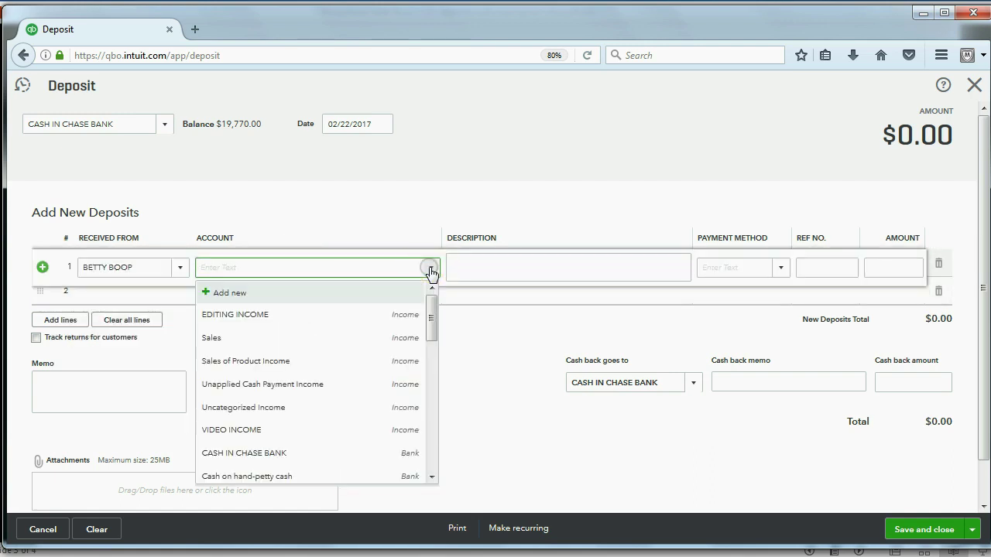
{"action": "left_click", "coordinate": [294, 431]}
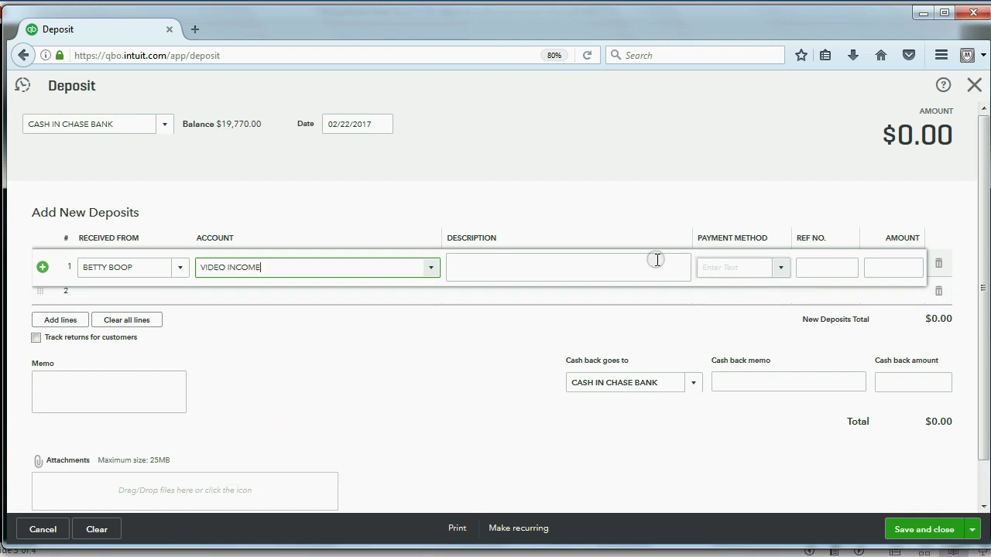
{"action": "left_click", "coordinate": [882, 266]}
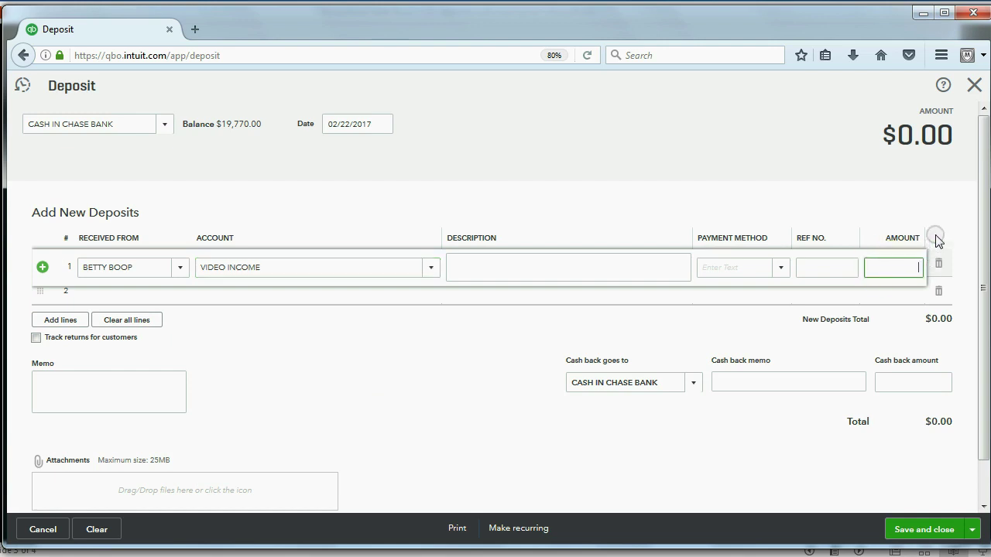
{"action": "type", "text": "900"}
{"action": "key", "text": "Tab"}
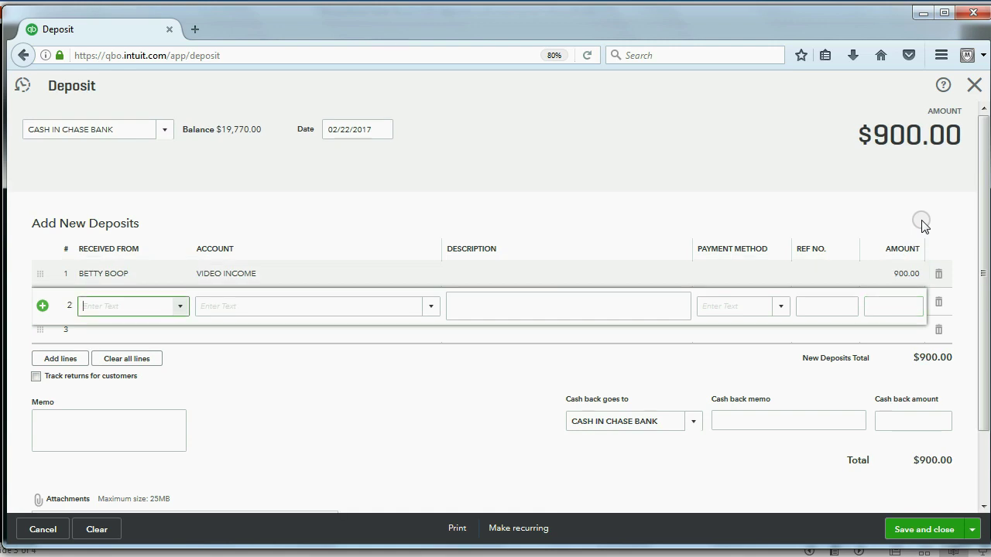
{"action": "left_click", "coordinate": [894, 274]}
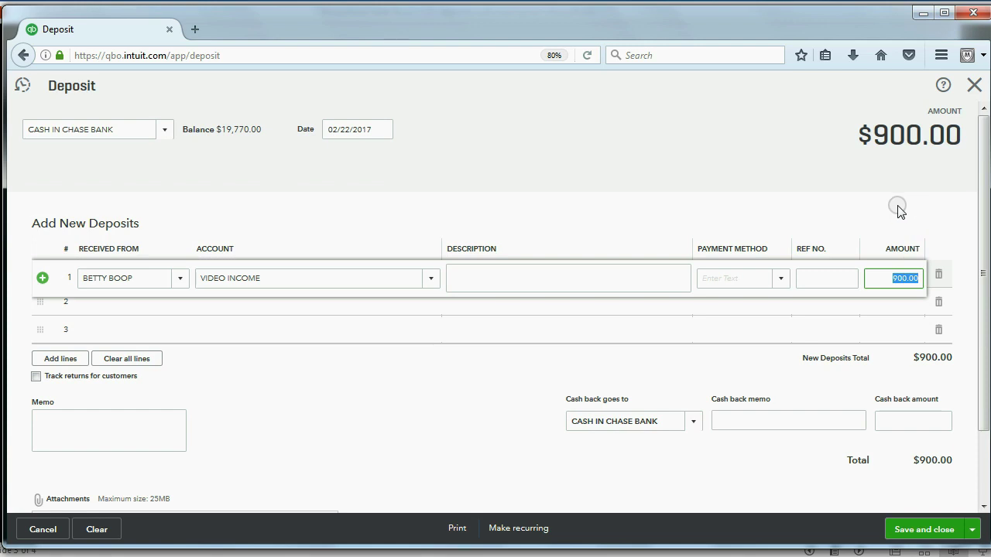
{"action": "key", "text": "Tab"}
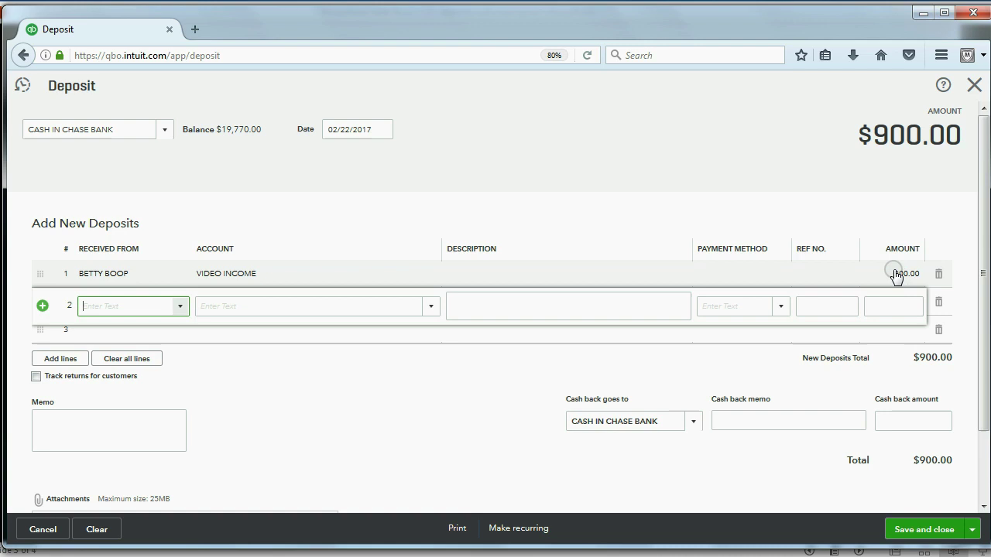
Step: Fill deposit line 2 with STAPLES as the name and SUPPLIES as the account
{"action": "left_click", "coordinate": [180, 307]}
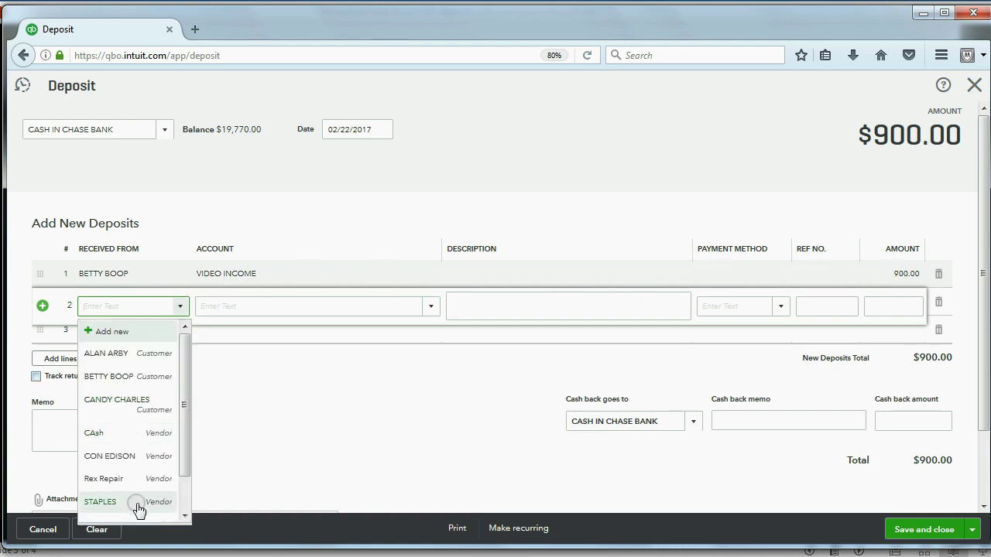
{"action": "left_click", "coordinate": [137, 504]}
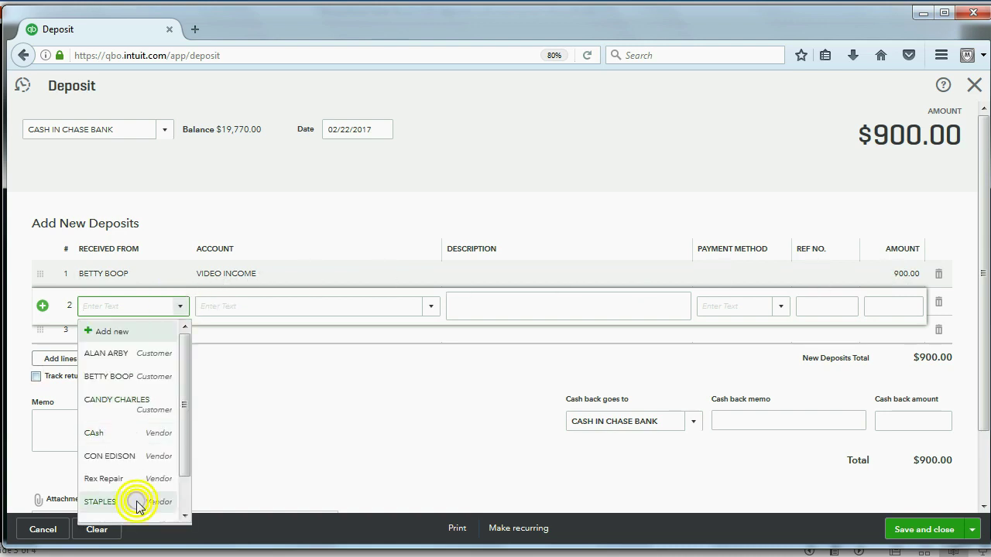
{"action": "left_click", "coordinate": [430, 306]}
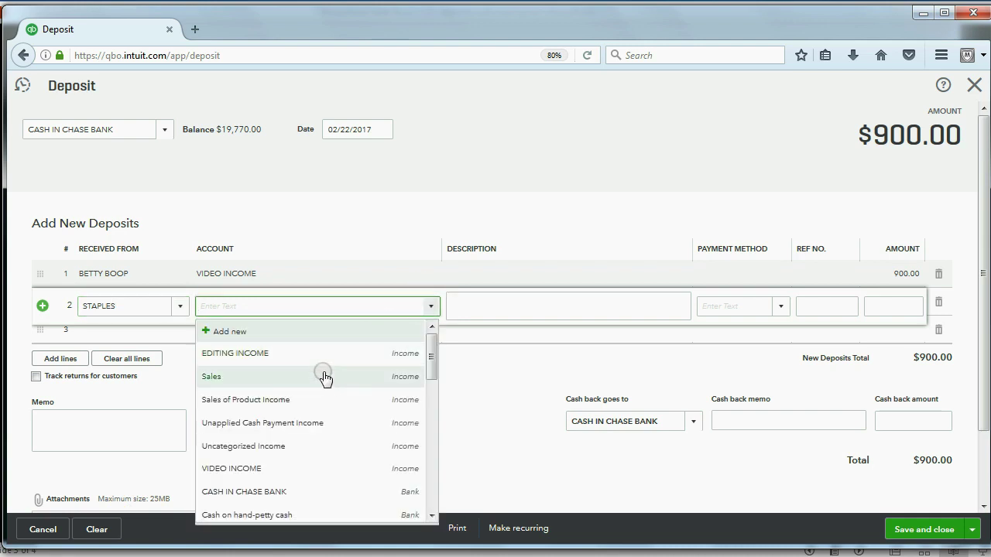
{"action": "scroll", "coordinate": [325, 383], "scroll_direction": "down", "scroll_amount": 3}
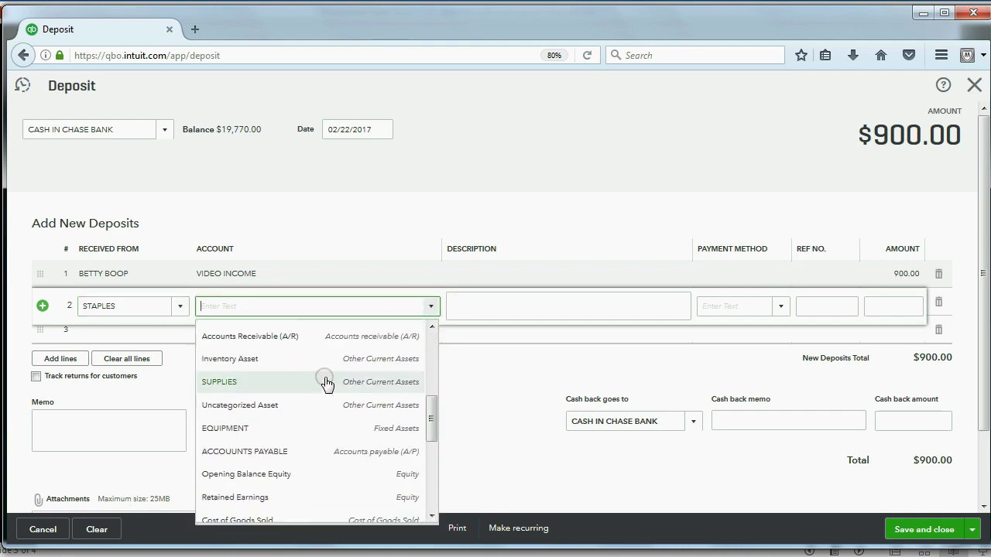
{"action": "left_click", "coordinate": [324, 381]}
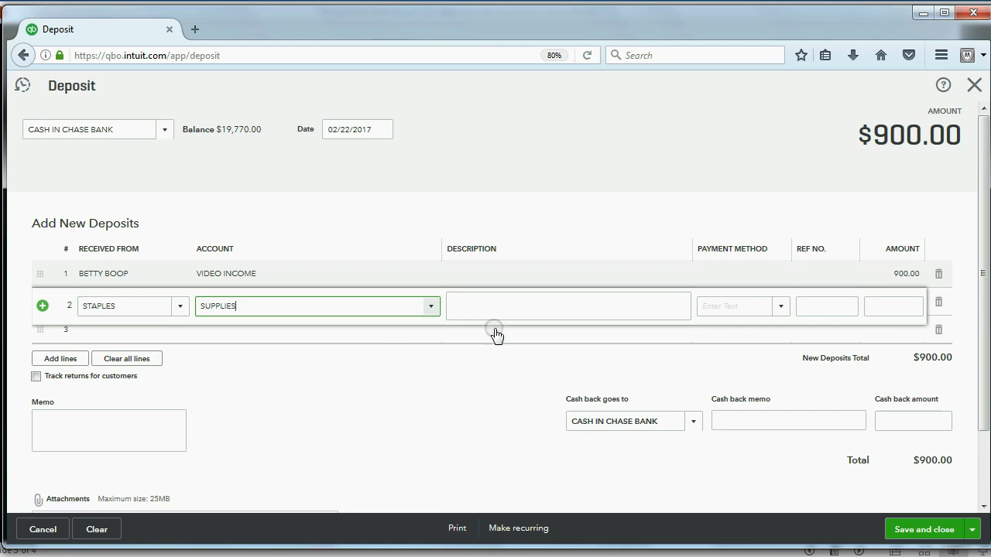
{"action": "left_click", "coordinate": [876, 305]}
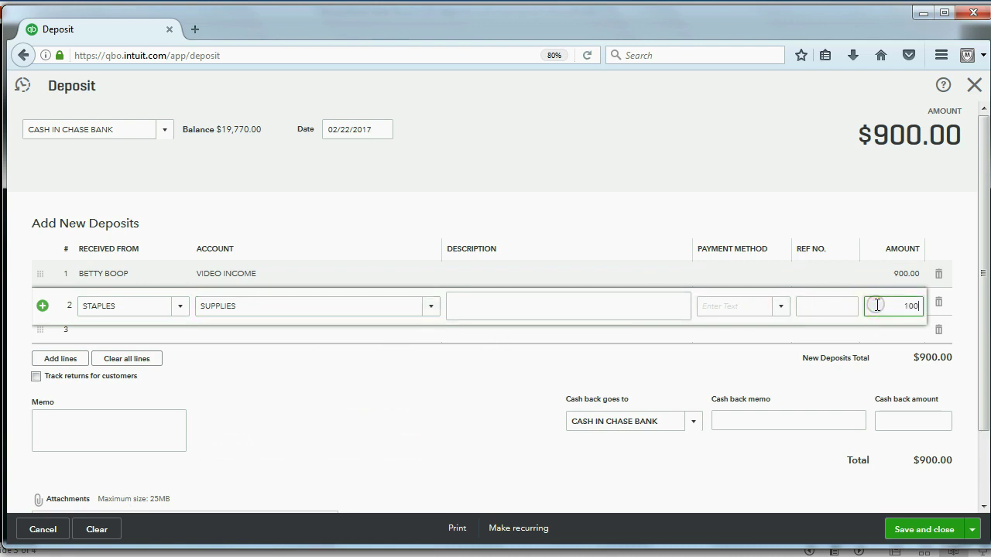
{"action": "key", "text": "Tab"}
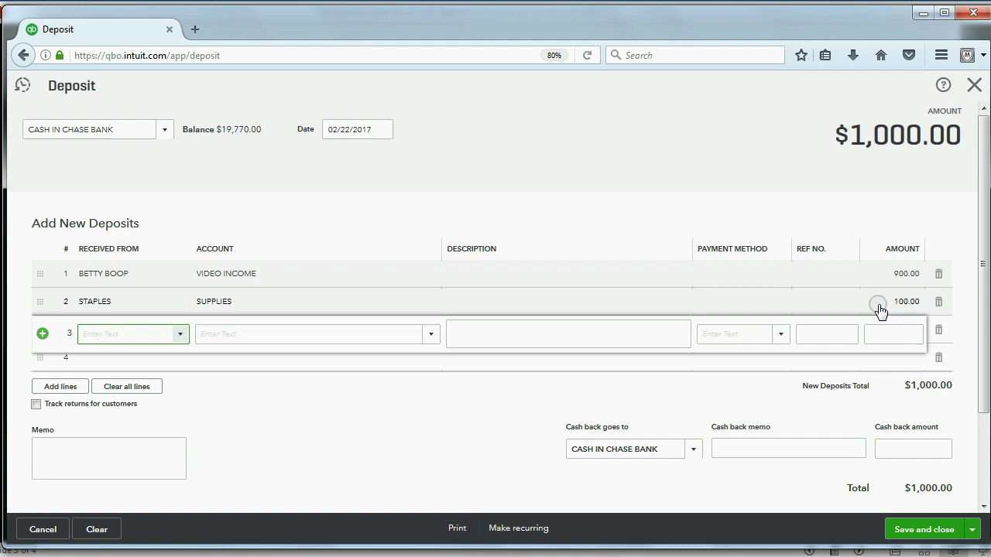
Step: Change line 2's amount to -100 so the deposit total drops to $800
{"action": "left_click", "coordinate": [900, 305]}
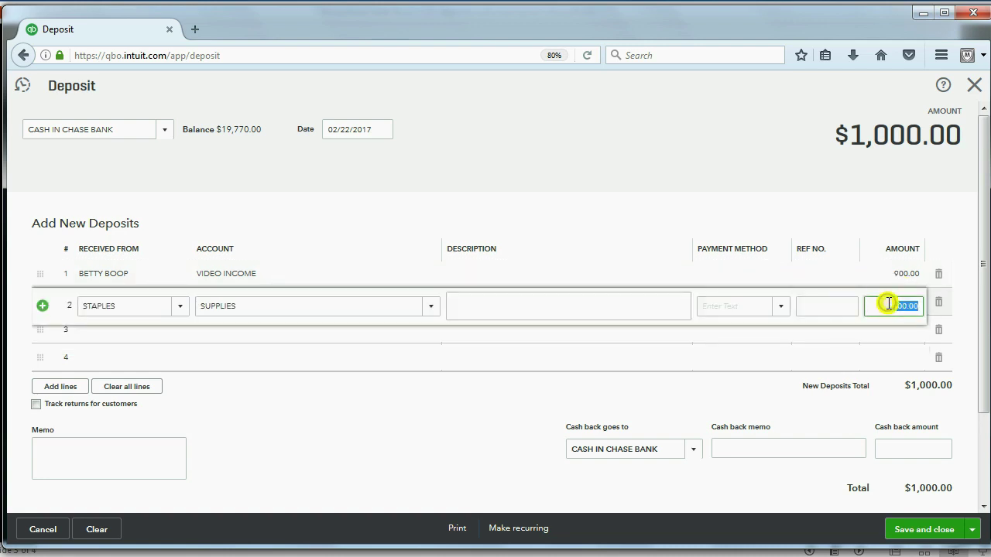
{"action": "left_click", "coordinate": [894, 307]}
{"action": "double_click", "coordinate": [895, 307]}
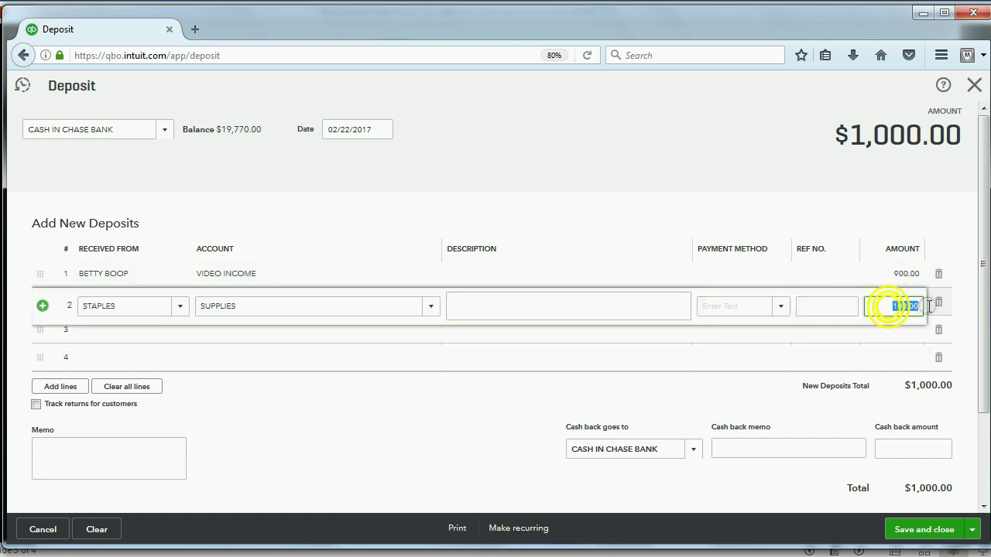
{"action": "type", "text": "-"}
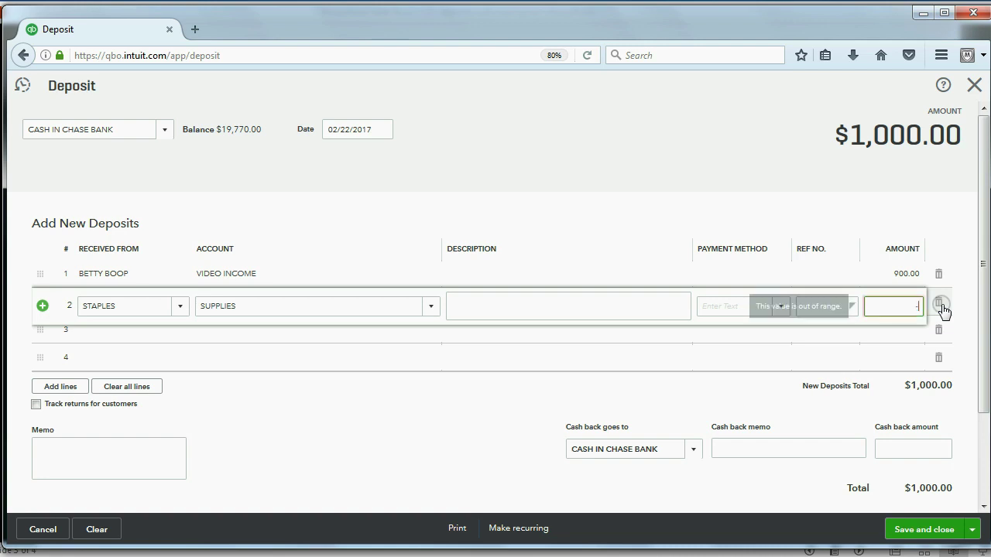
{"action": "type", "text": "00"}
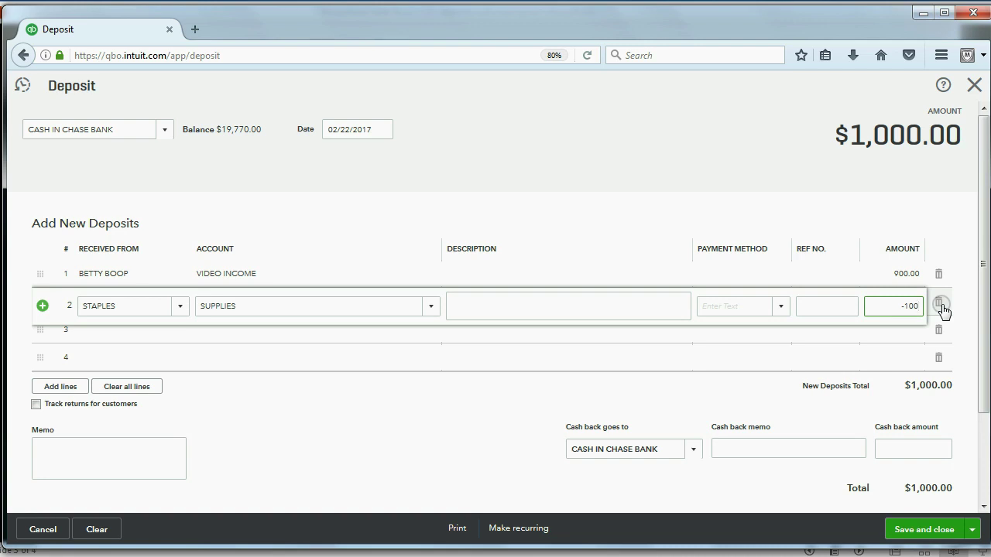
{"action": "key", "text": "Tab"}
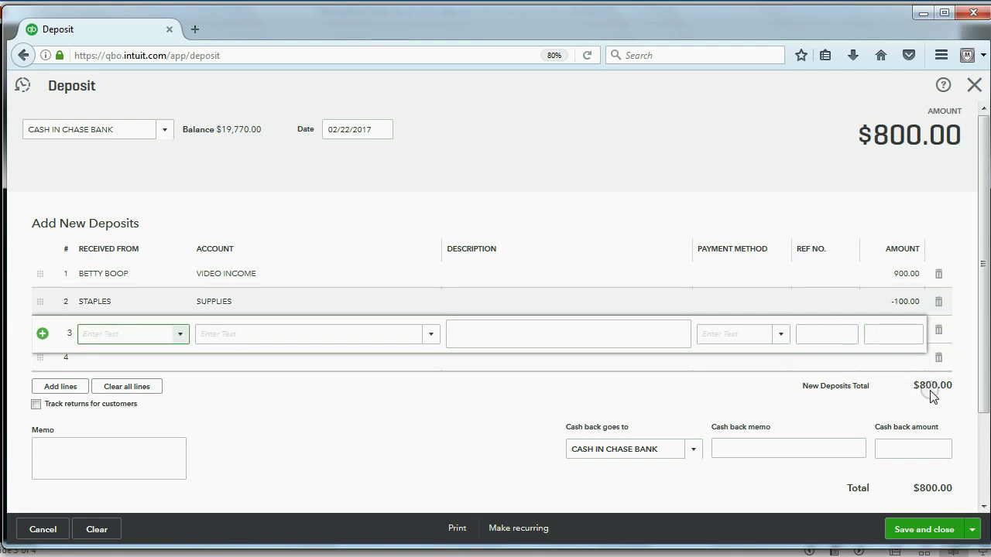
Step: Fill deposit line 3 with U.P.S as the name and DELIVERY EXPENSE as the account
{"action": "left_click", "coordinate": [181, 335]}
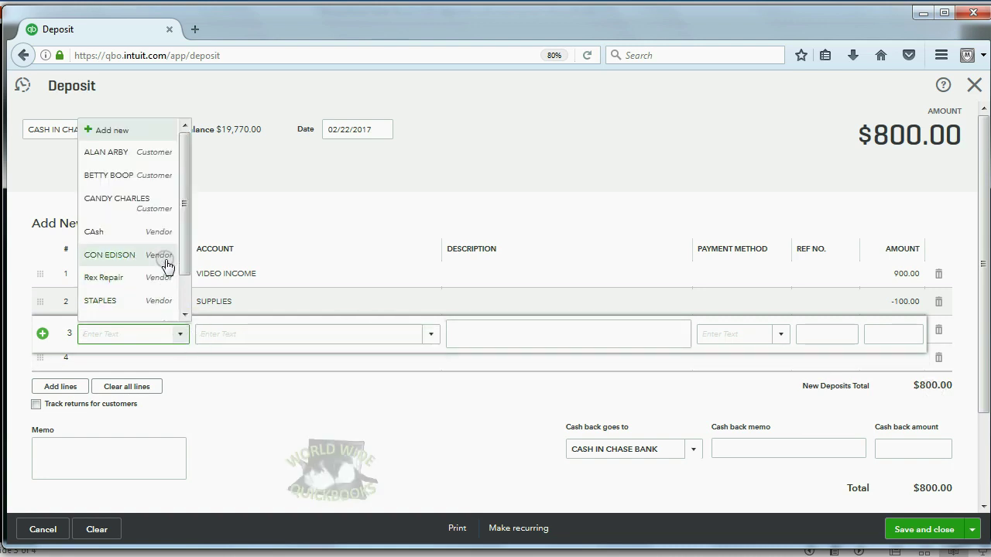
{"action": "scroll", "coordinate": [159, 271], "scroll_direction": "down", "scroll_amount": 1}
{"action": "left_click", "coordinate": [152, 285]}
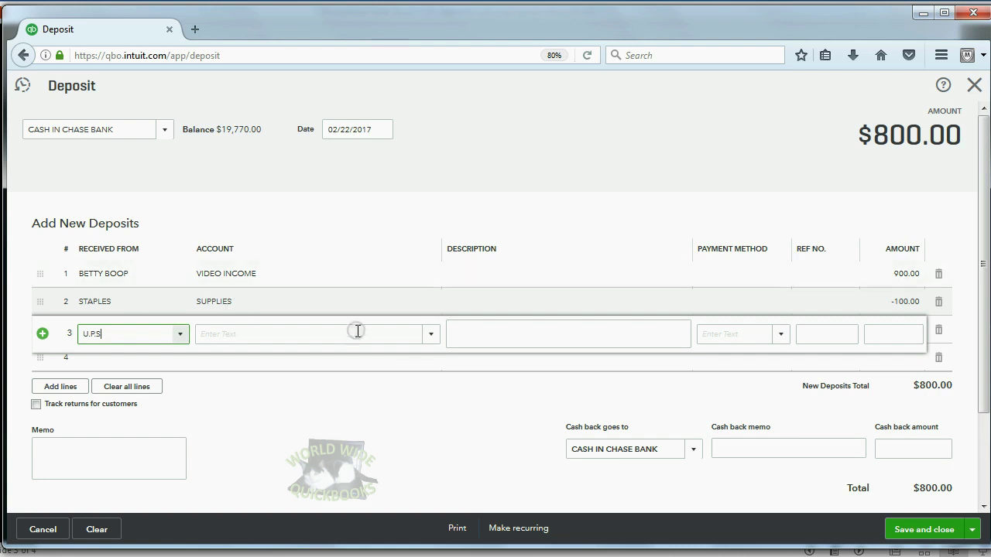
{"action": "left_click", "coordinate": [430, 335]}
{"action": "scroll", "coordinate": [387, 289], "scroll_direction": "down", "scroll_amount": 3}
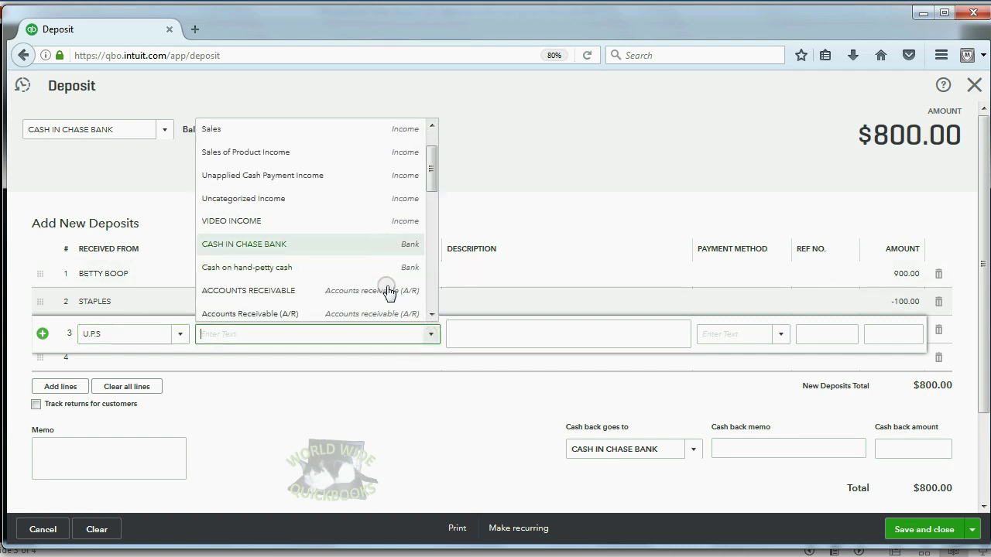
{"action": "scroll", "coordinate": [389, 291], "scroll_direction": "down", "scroll_amount": 3}
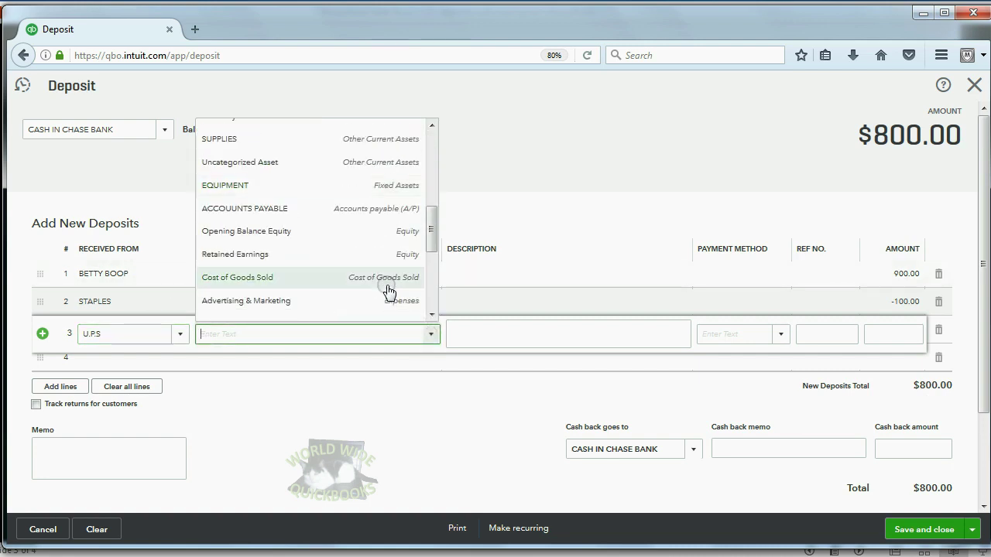
{"action": "scroll", "coordinate": [388, 291], "scroll_direction": "up", "scroll_amount": 6}
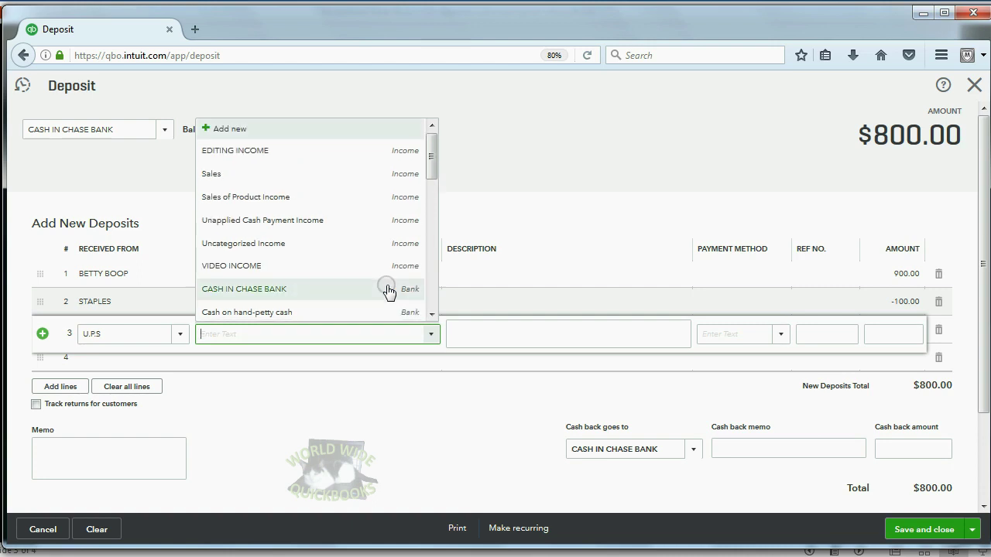
{"action": "scroll", "coordinate": [388, 291], "scroll_direction": "down", "scroll_amount": 5}
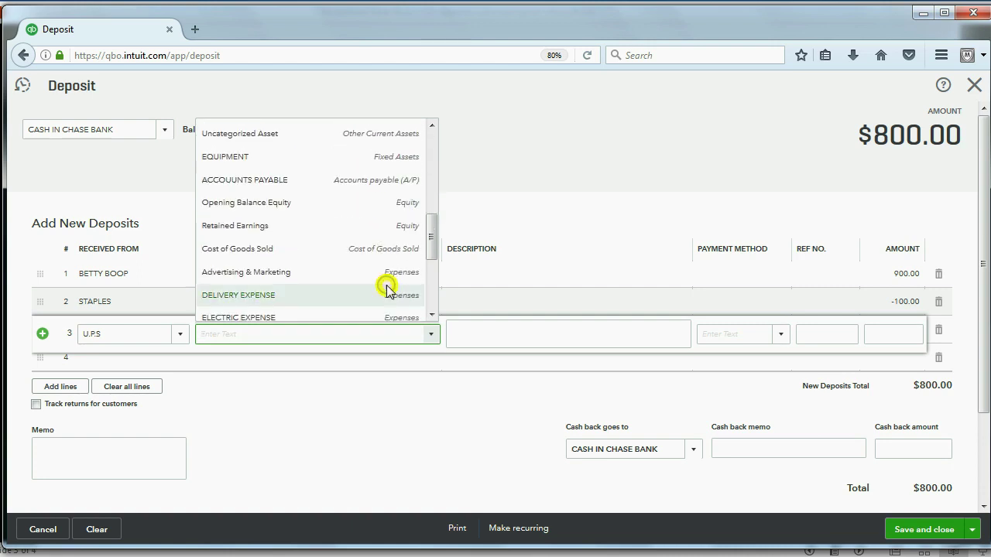
{"action": "left_click", "coordinate": [389, 293]}
Step: Enter -200 as line 3's amount, bringing the total to $600.00
{"action": "left_click", "coordinate": [829, 337]}
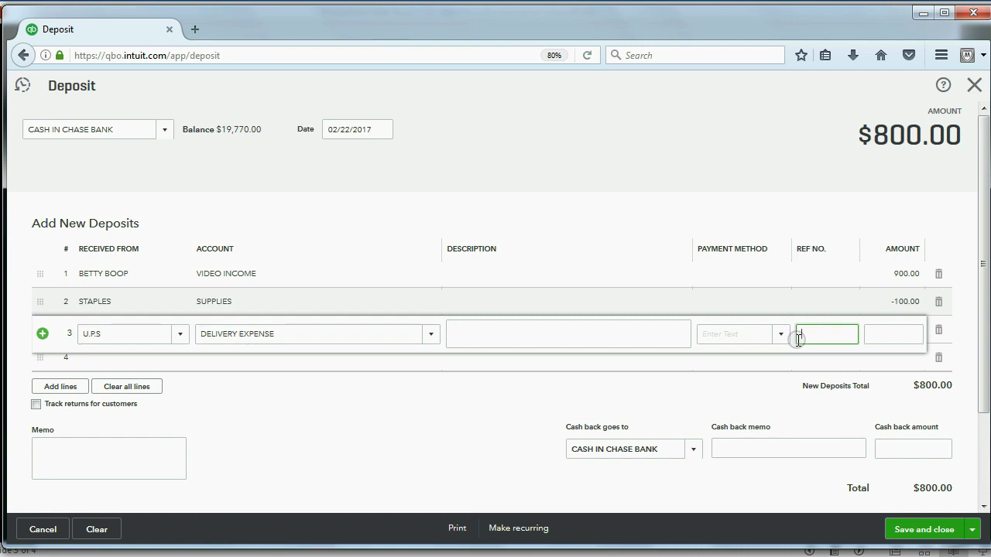
{"action": "key", "text": "Tab"}
{"action": "type", "text": "-"}
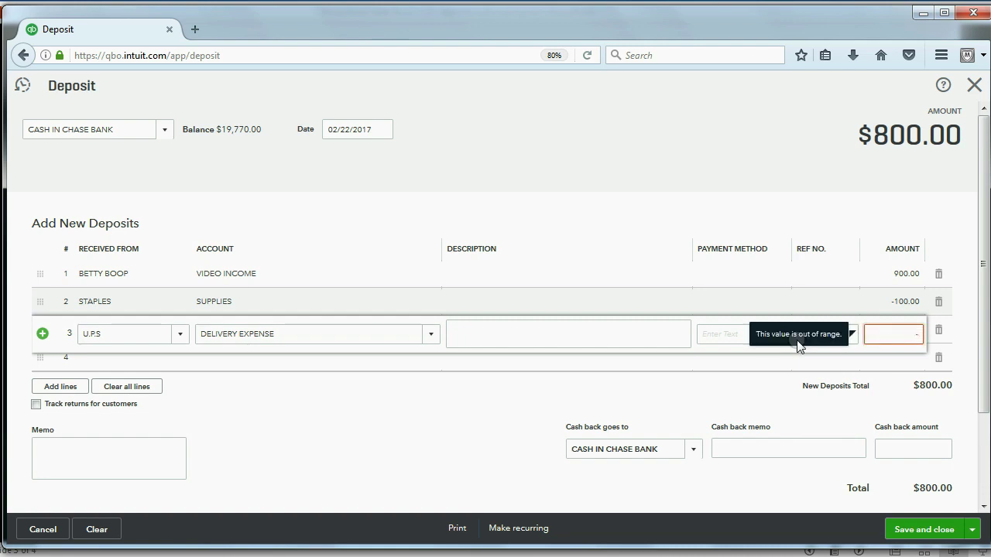
{"action": "type", "text": "200"}
{"action": "key", "text": "Tab"}
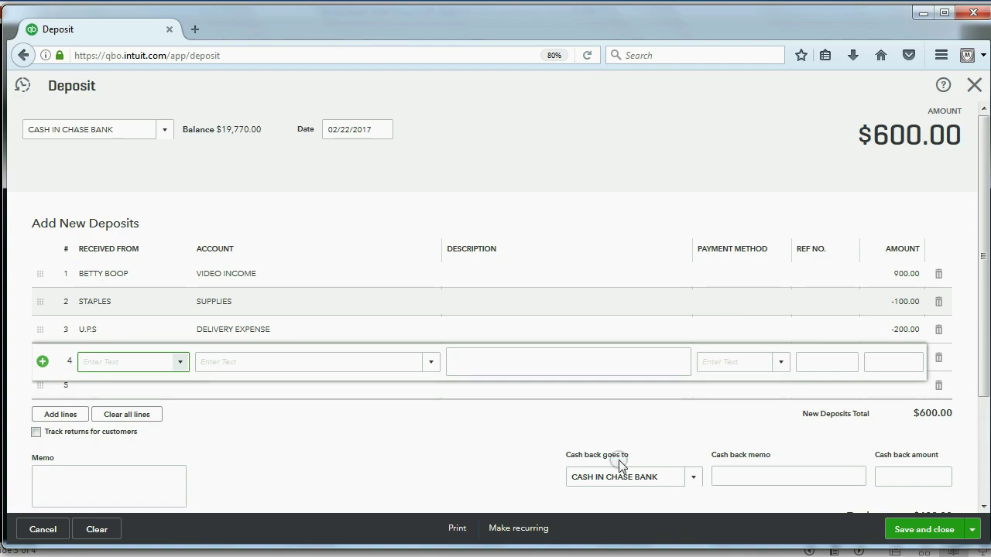
Step: Give the video income line Ref No. 616161 and save and close the $600.00 deposit
{"action": "left_click", "coordinate": [573, 551]}
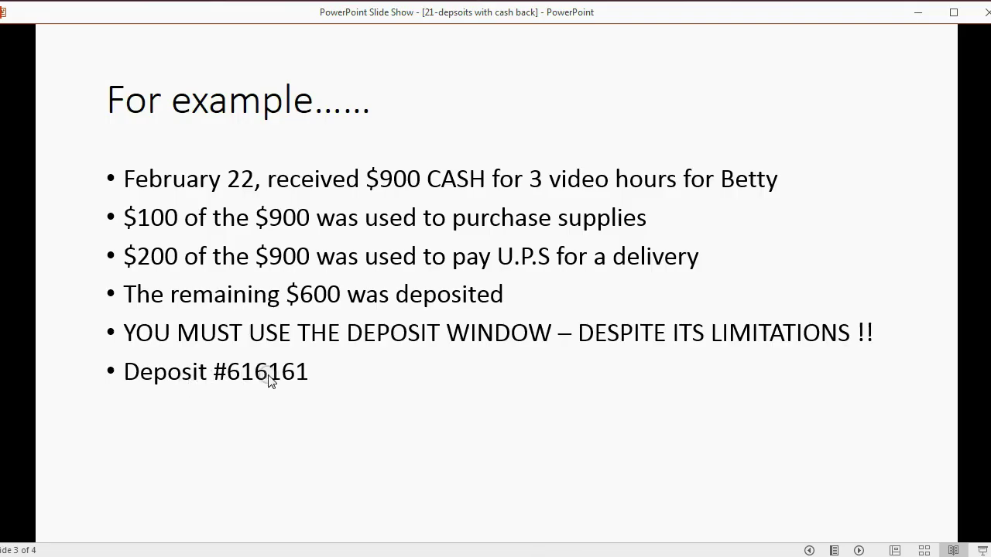
{"action": "key", "text": "alt+Tab"}
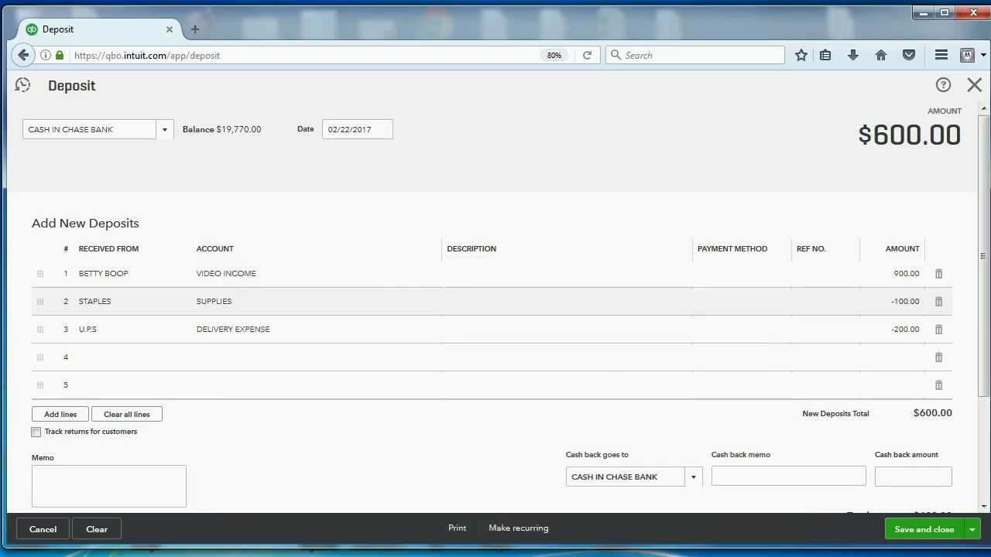
{"action": "left_click", "coordinate": [836, 295]}
{"action": "left_click", "coordinate": [827, 276]}
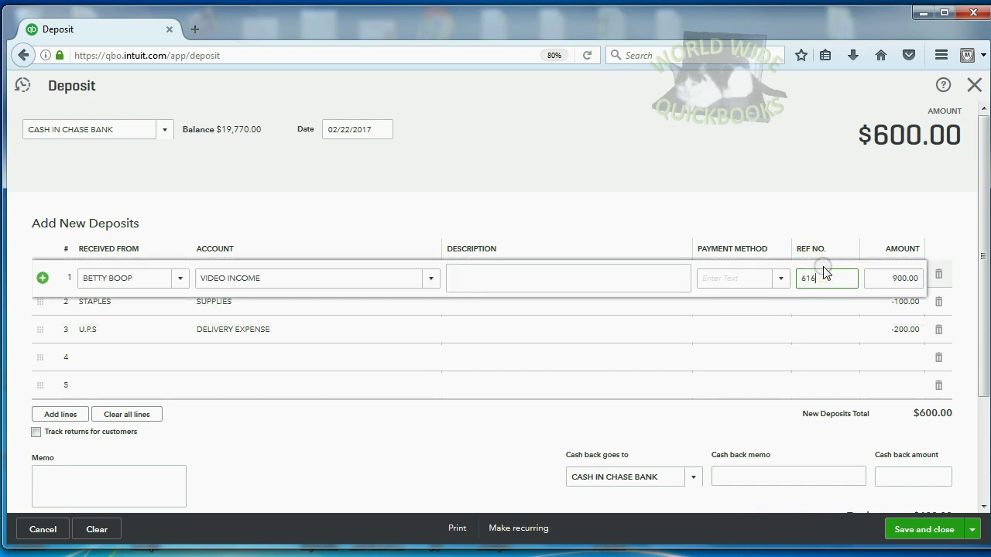
{"action": "left_click", "coordinate": [715, 194]}
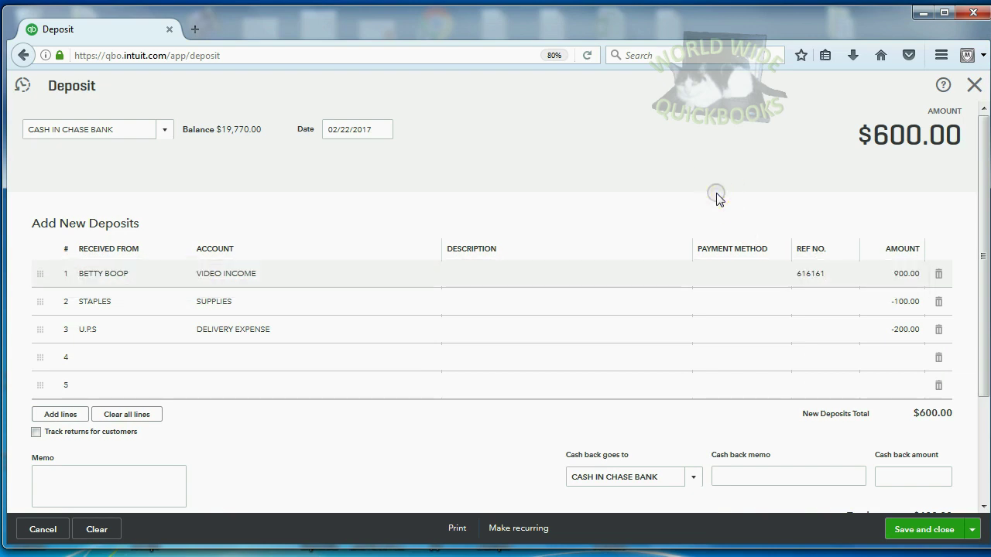
{"action": "left_click", "coordinate": [801, 275]}
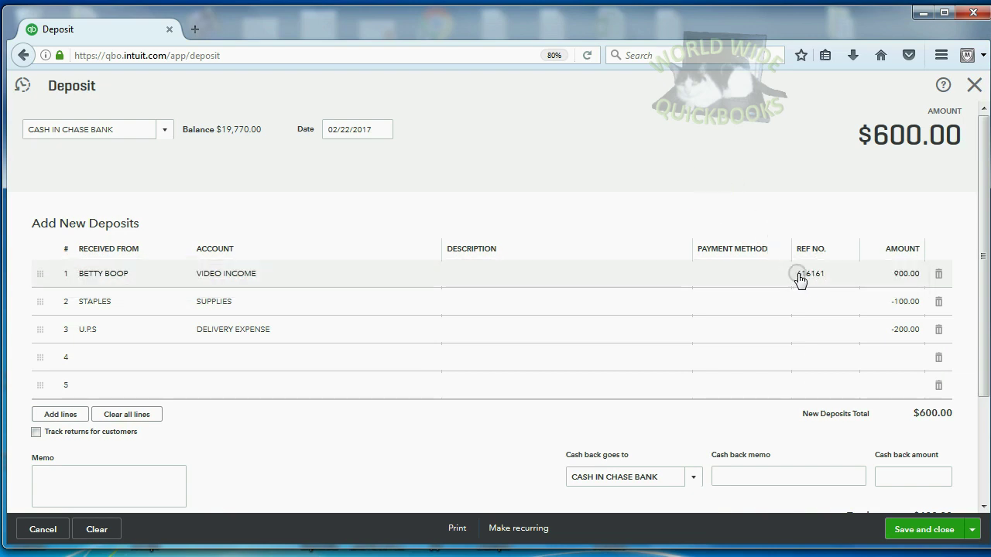
{"action": "left_click", "coordinate": [826, 280]}
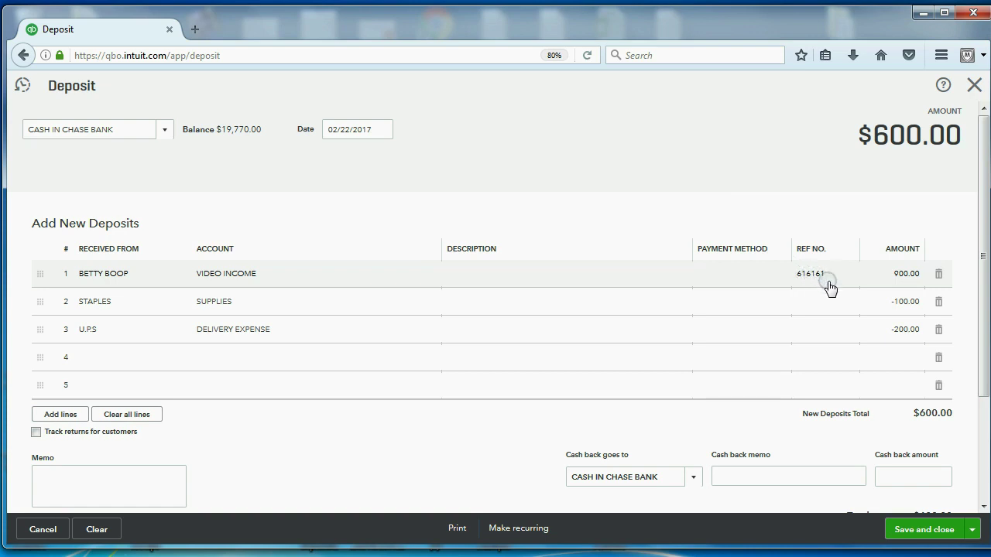
{"action": "left_click", "coordinate": [923, 526]}
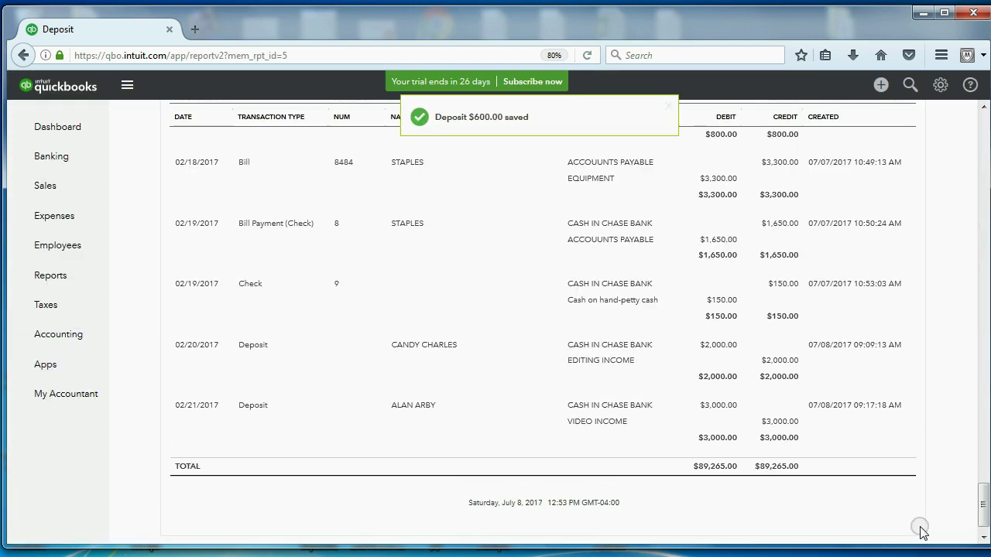
Step: Advance to the slide on checking the accounts, then bring up the QuickBooks Reports list
{"action": "scroll", "coordinate": [921, 531], "scroll_direction": "up", "scroll_amount": 5}
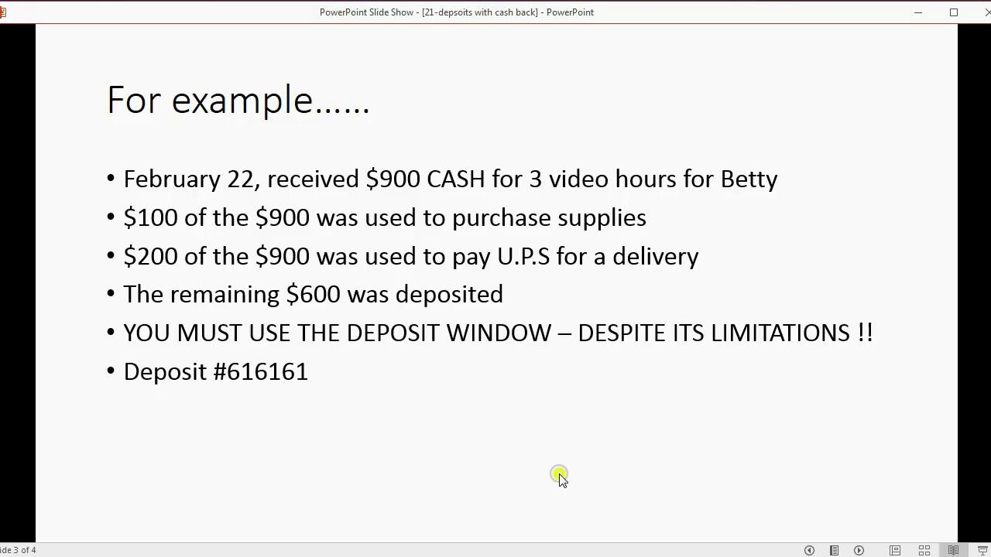
{"action": "left_click", "coordinate": [559, 475]}
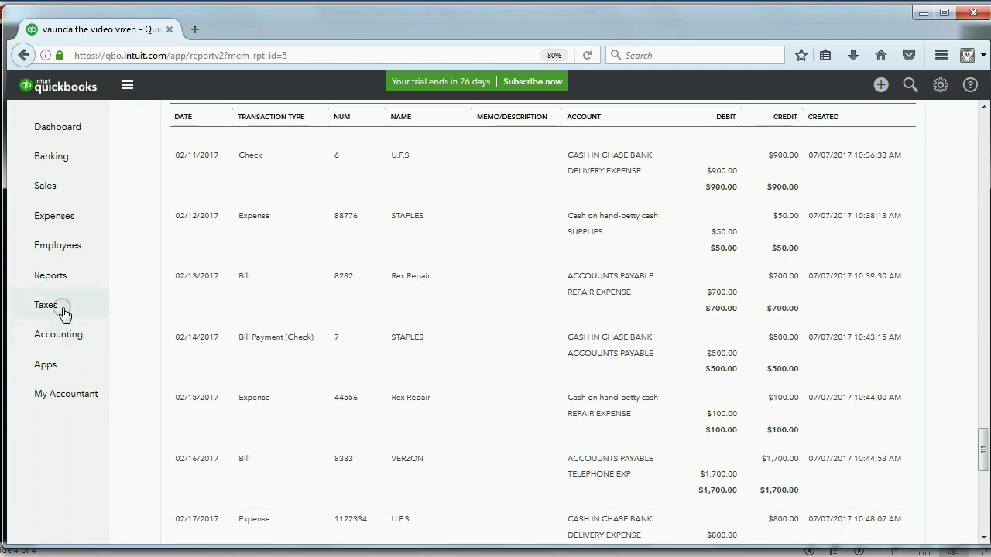
{"action": "left_click", "coordinate": [55, 278]}
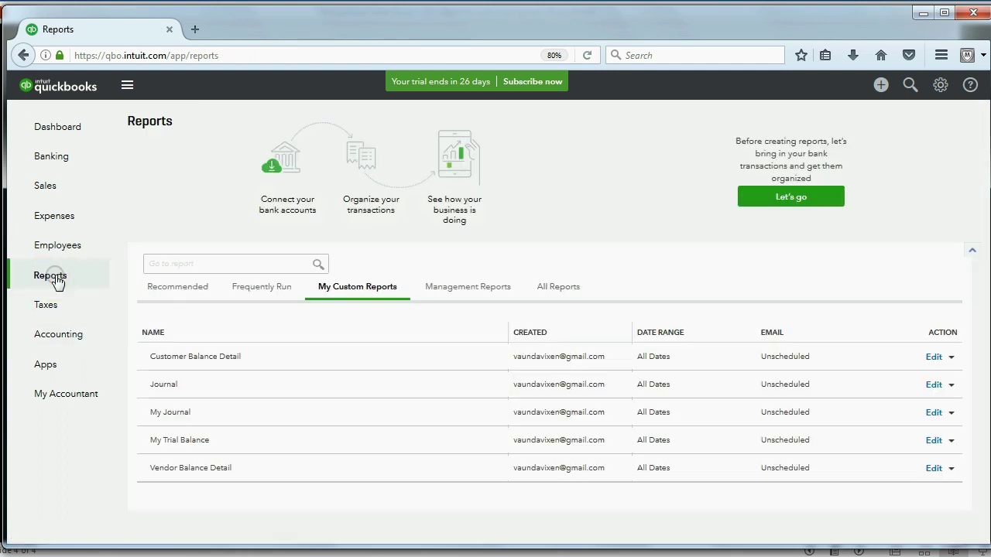
Step: Open My Trial Balance and drill into Cash in Chase Bank, showing the 02/22 $600.00 deposit and 20,370.00 total
{"action": "left_click", "coordinate": [187, 440]}
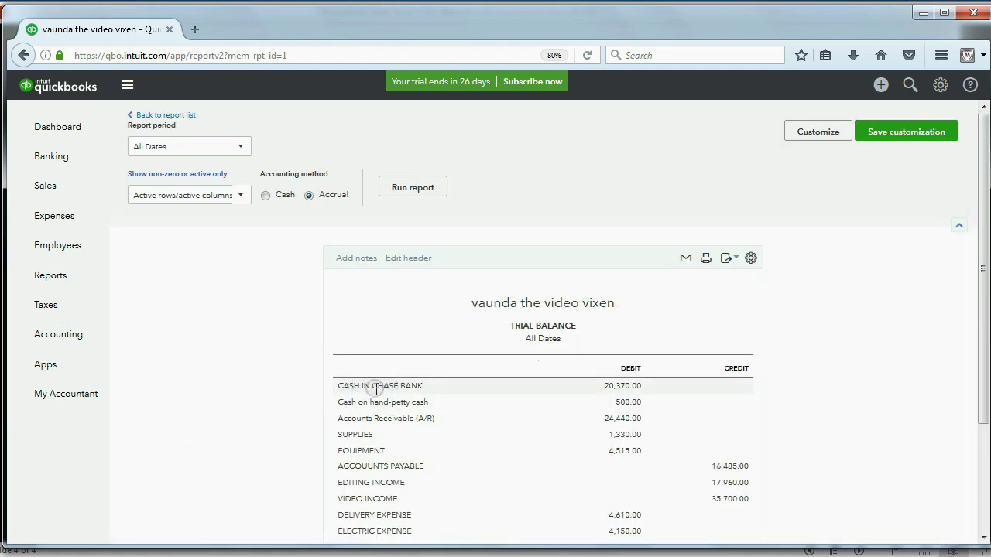
{"action": "left_click", "coordinate": [609, 386]}
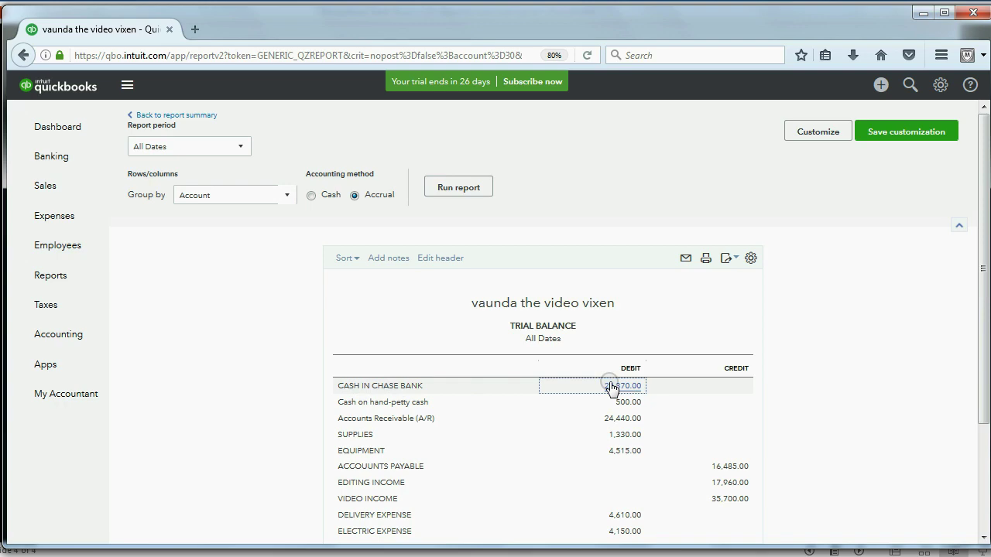
{"action": "left_click_drag", "start_coordinate": [980, 207], "coordinate": [977, 410]}
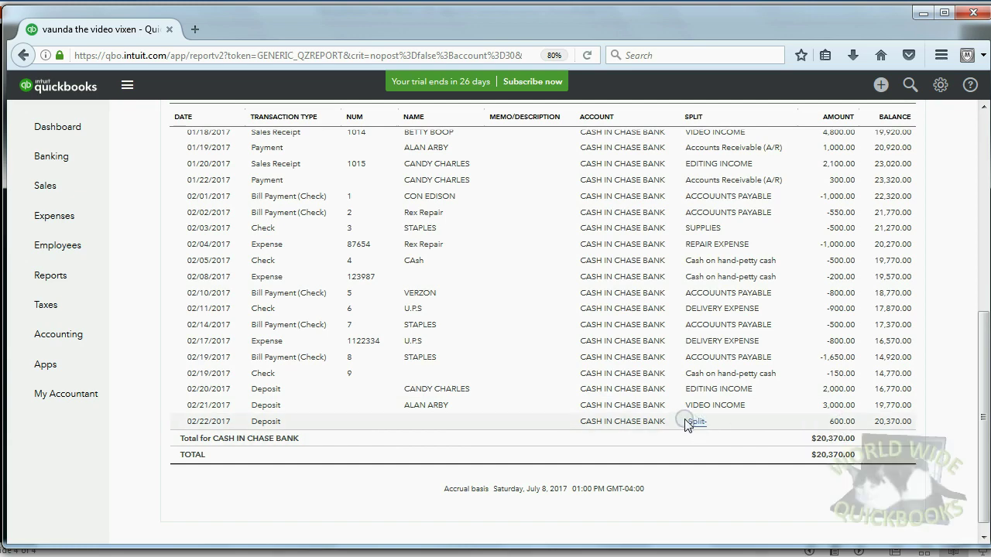
{"action": "scroll", "coordinate": [686, 421], "scroll_direction": "up", "scroll_amount": 5}
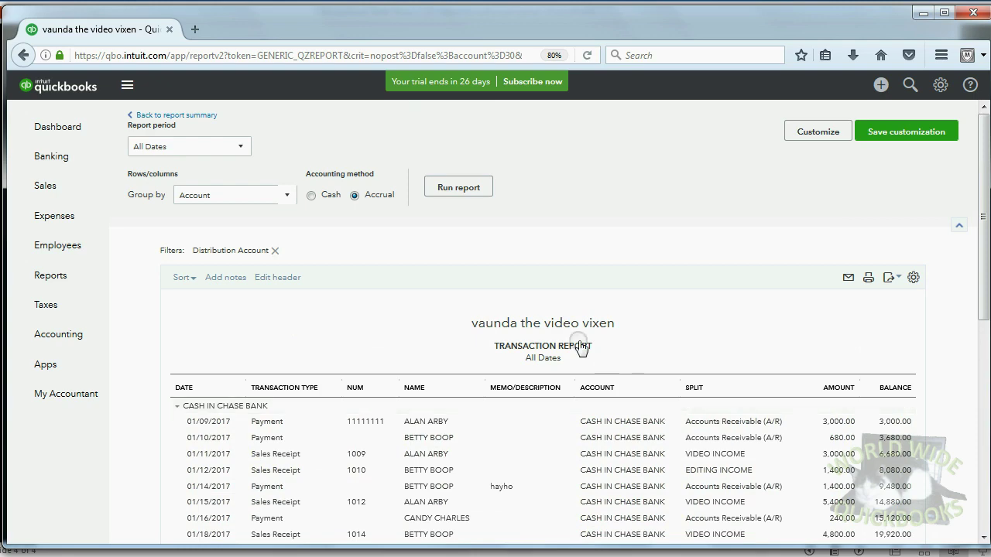
Step: Return to the trial balance summary and drill into the SUPPLIES 1,330.00 balance
{"action": "left_click", "coordinate": [198, 119]}
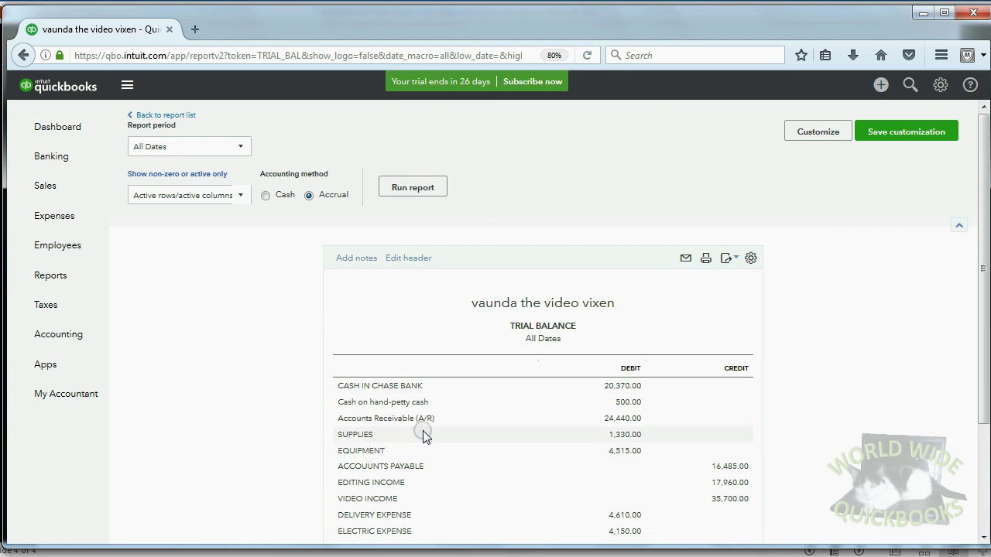
{"action": "left_click", "coordinate": [623, 436]}
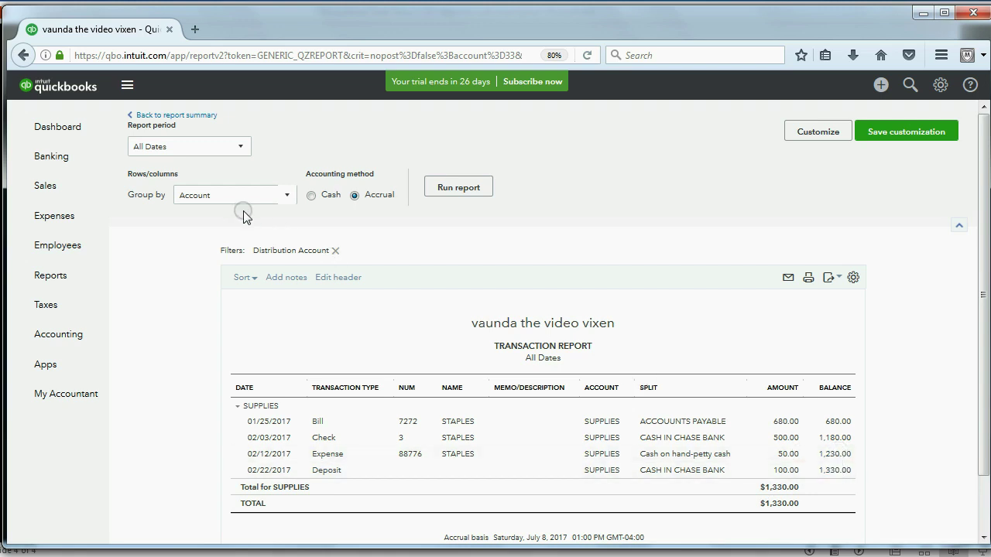
Step: Drill from the trial balance into Delivery Expense 4,610.00 to find the 02/22 $200.00 deposit line
{"action": "left_click", "coordinate": [199, 116]}
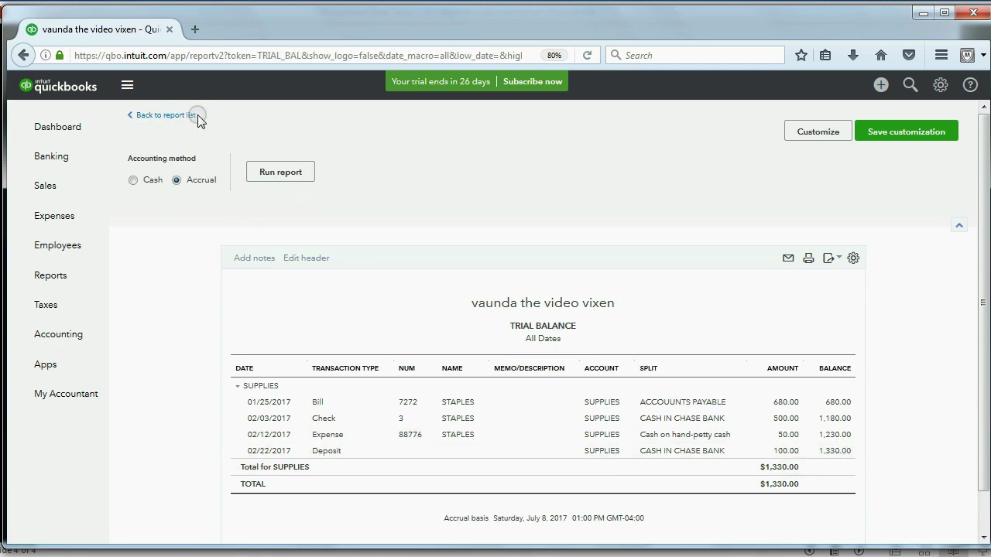
{"action": "scroll", "coordinate": [487, 258], "scroll_direction": "down", "scroll_amount": 3}
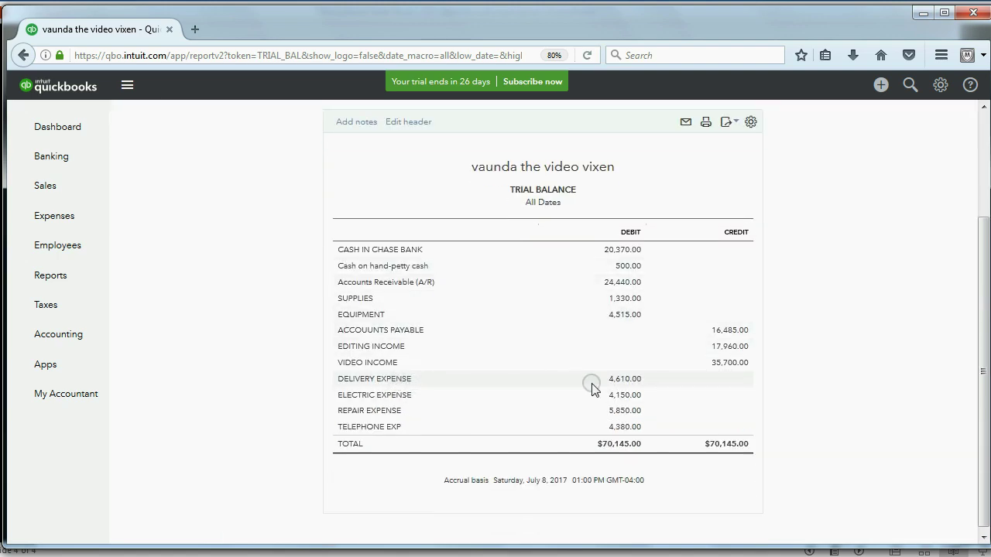
{"action": "left_click", "coordinate": [617, 380]}
{"action": "scroll", "coordinate": [616, 381], "scroll_direction": "down", "scroll_amount": 3}
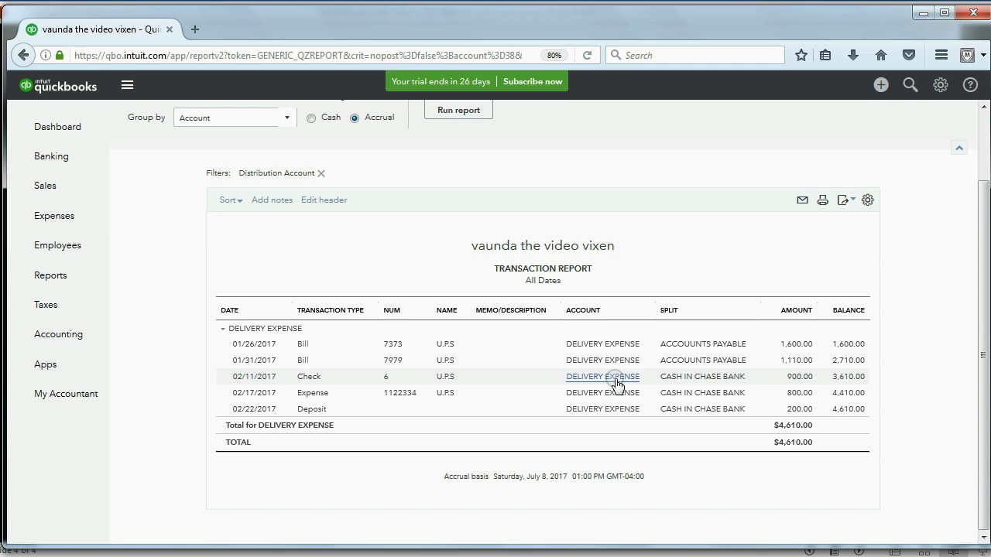